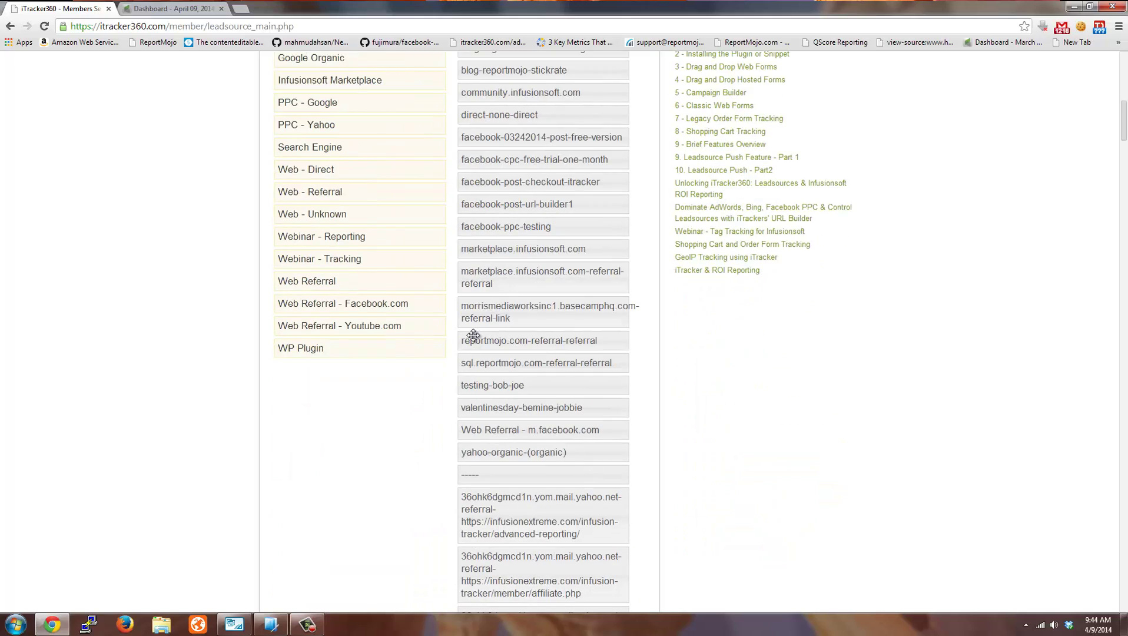
Step: Look through the main leadsources column and the other leadsources column on the leadsource organization page
scroll(503, 241, "up", 11)
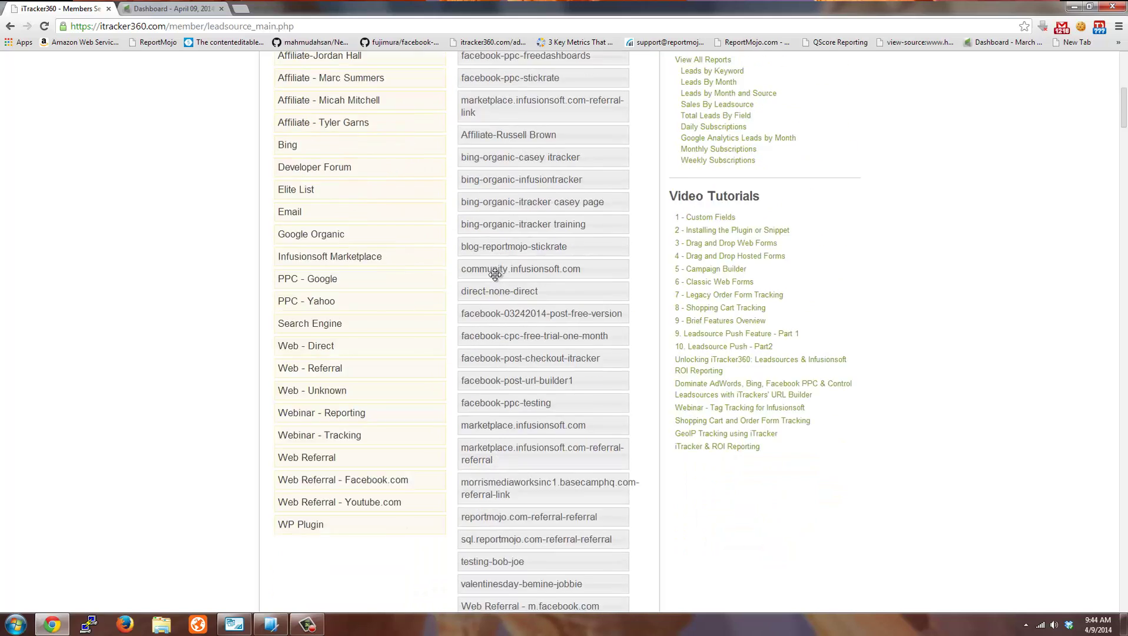
scroll(326, 414, "down", 5)
scroll(340, 433, "down", 3)
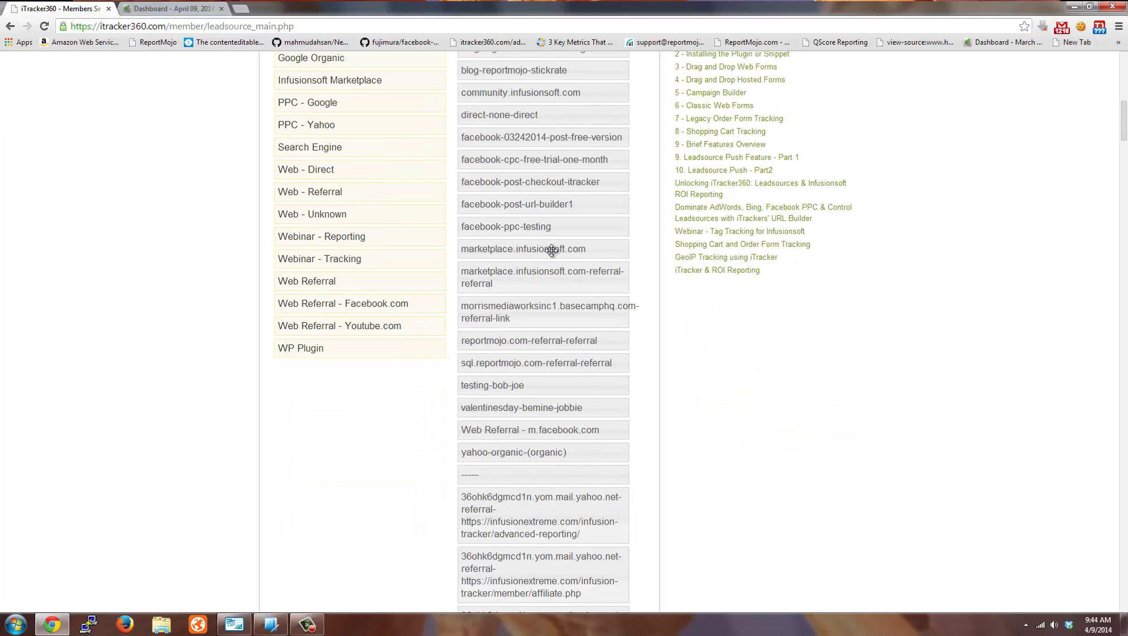
scroll(552, 265, "down", 20)
scroll(539, 387, "down", 5)
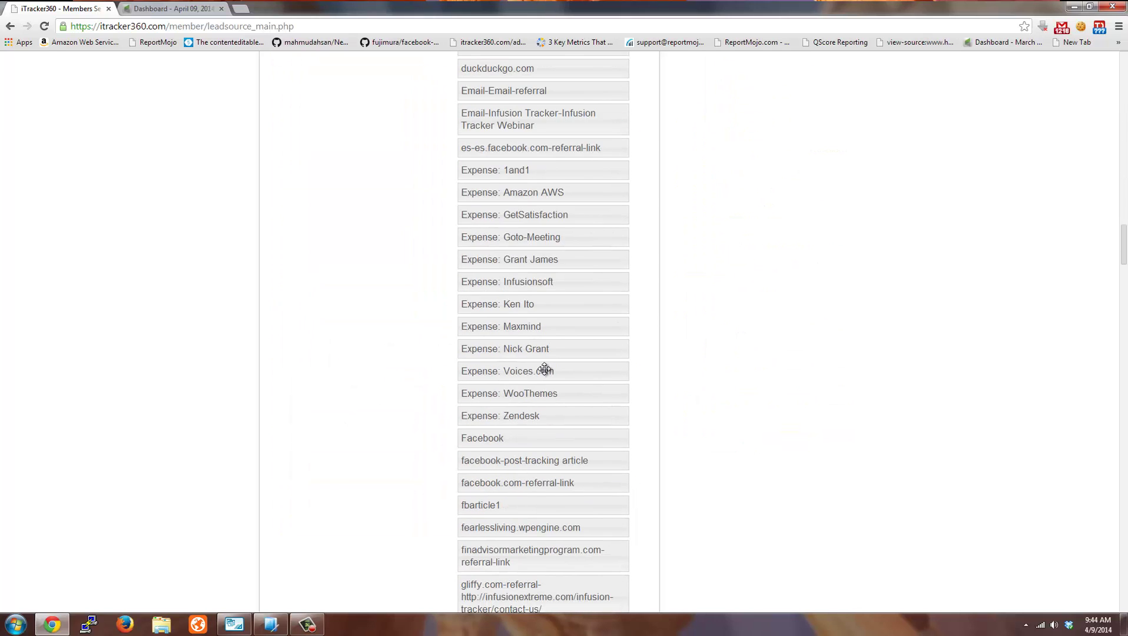
scroll(545, 371, "up", 20)
scroll(575, 367, "down", 5)
scroll(574, 366, "down", 20)
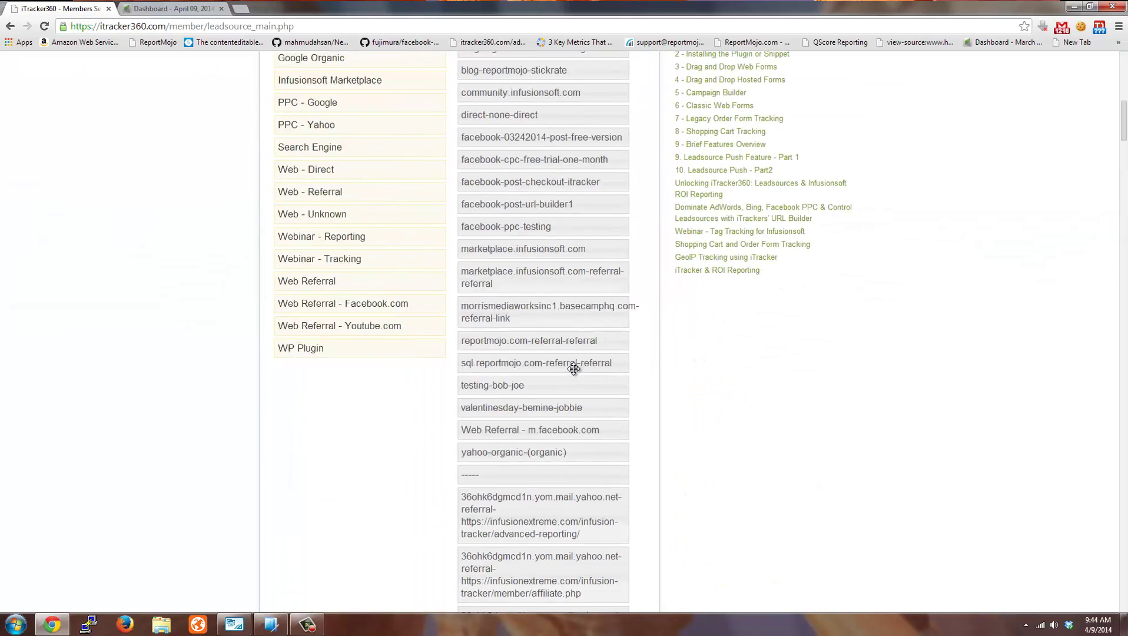
scroll(569, 357, "up", 20)
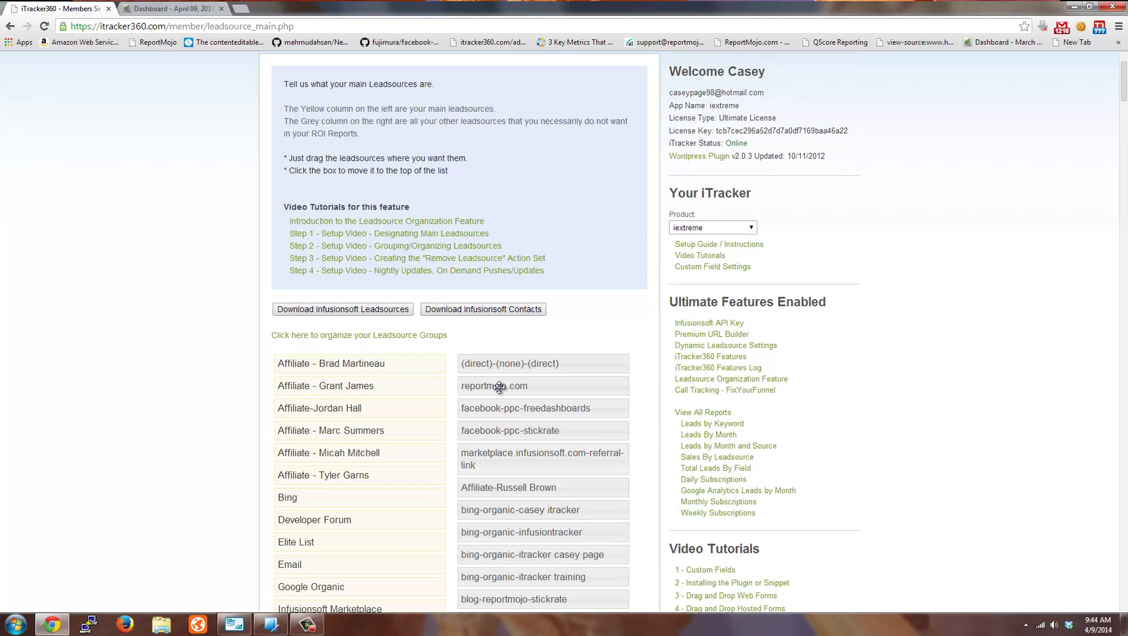
Step: Move the reportmojo.com leadsource from the other leadsources into the main leadsources column
left_click_drag(499, 387, 317, 390)
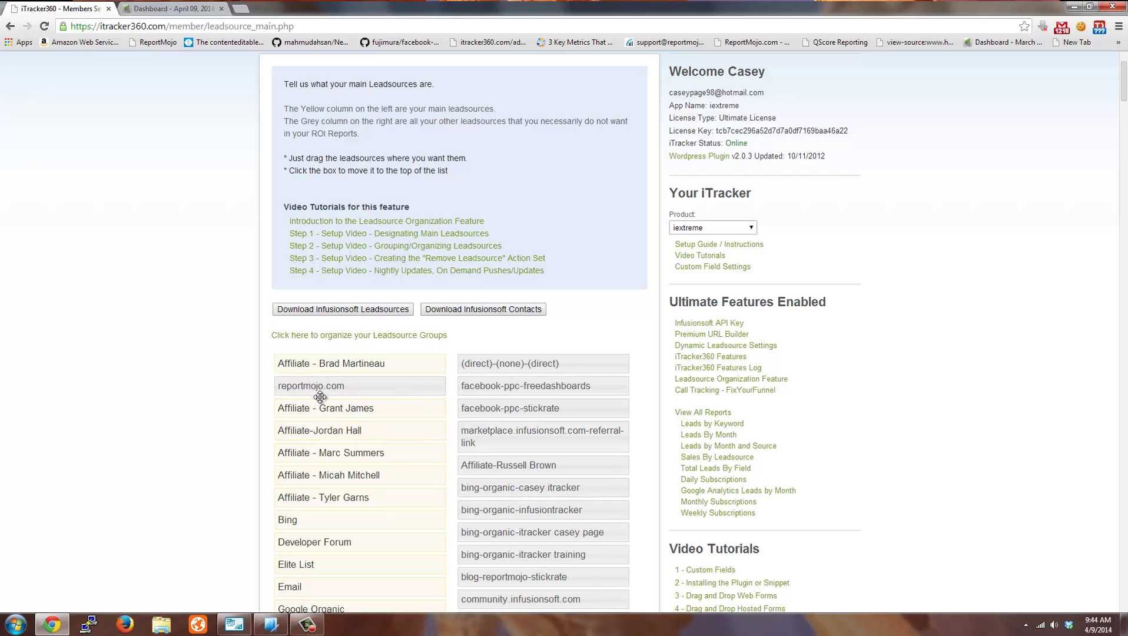
left_click(335, 394)
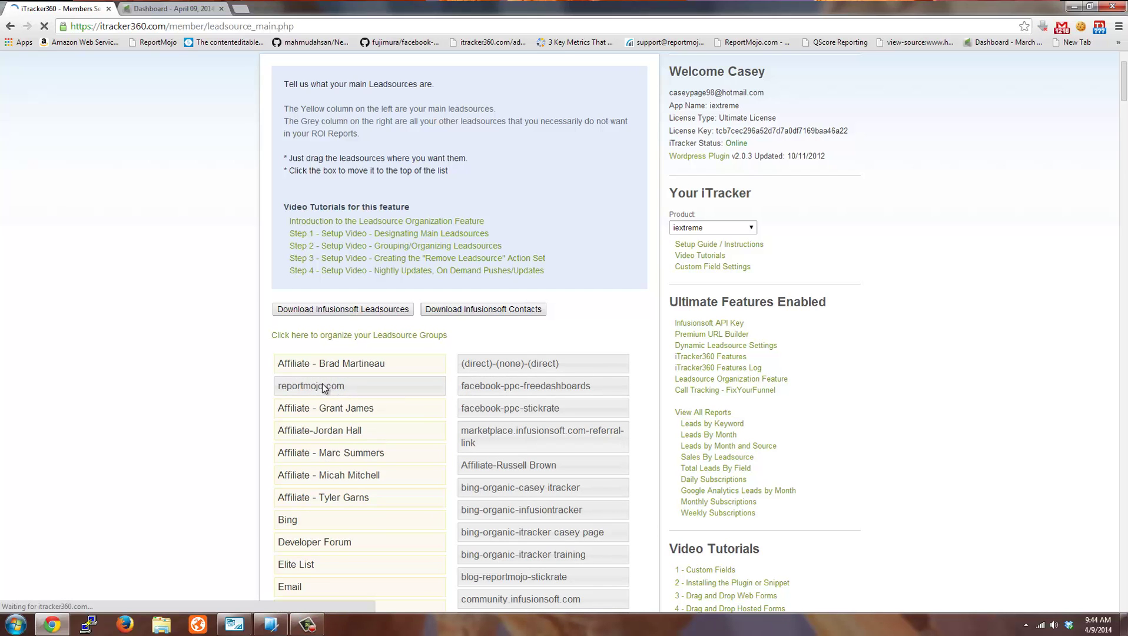
scroll(316, 424, "down", 6)
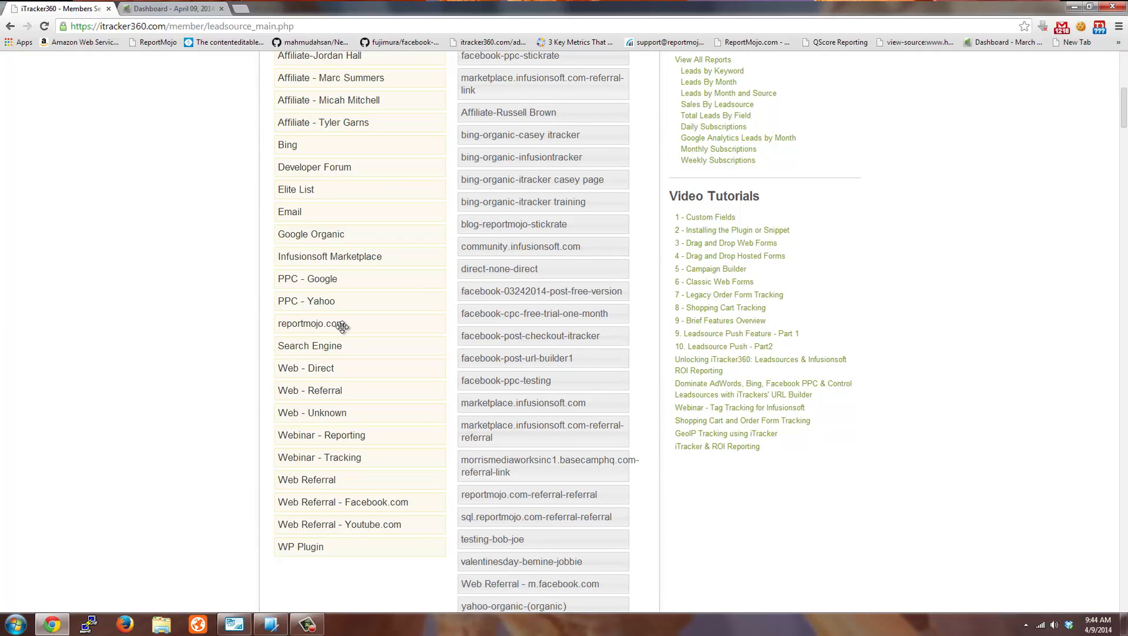
Step: Switch to Infusionsoft and open the Lead Sources list from the marketing settings
scroll(514, 345, "down", 20)
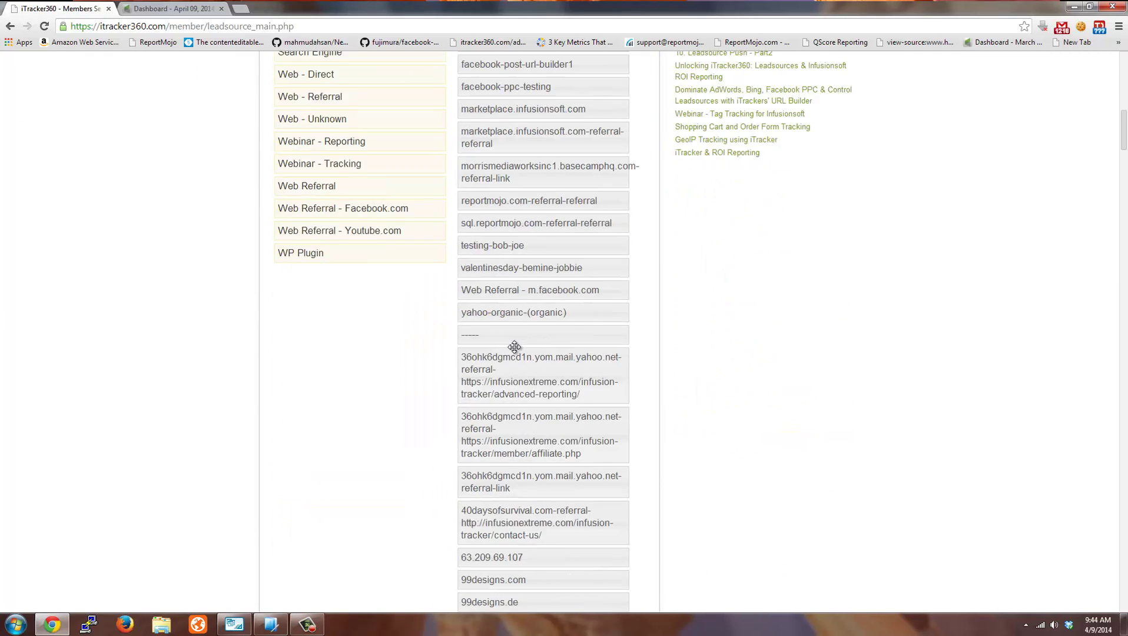
scroll(536, 328, "down", 3)
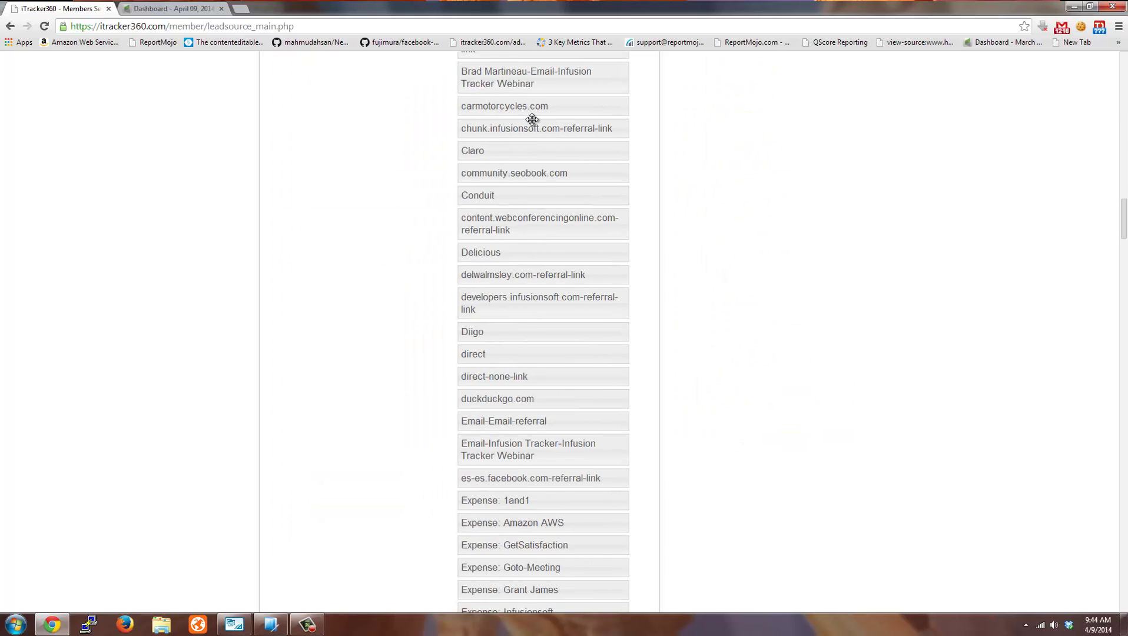
scroll(534, 151, "down", 15)
scroll(558, 333, "down", 18)
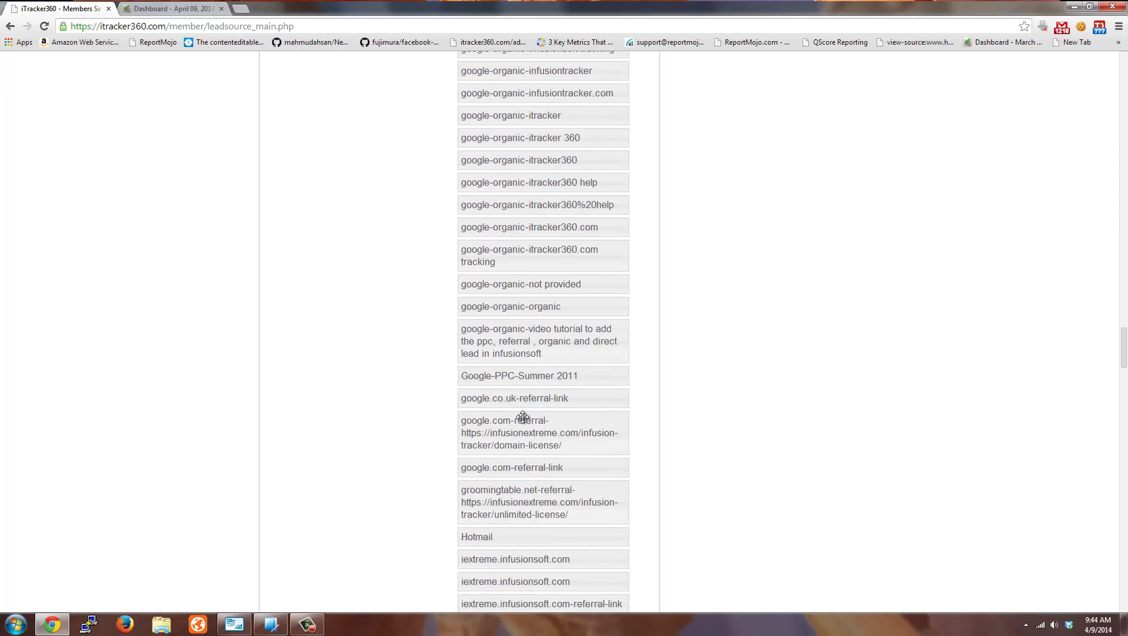
mouse_move(1124, 411)
left_mouse_down()
mouse_move(1125, 475)
mouse_move(1125, 425)
left_mouse_up()
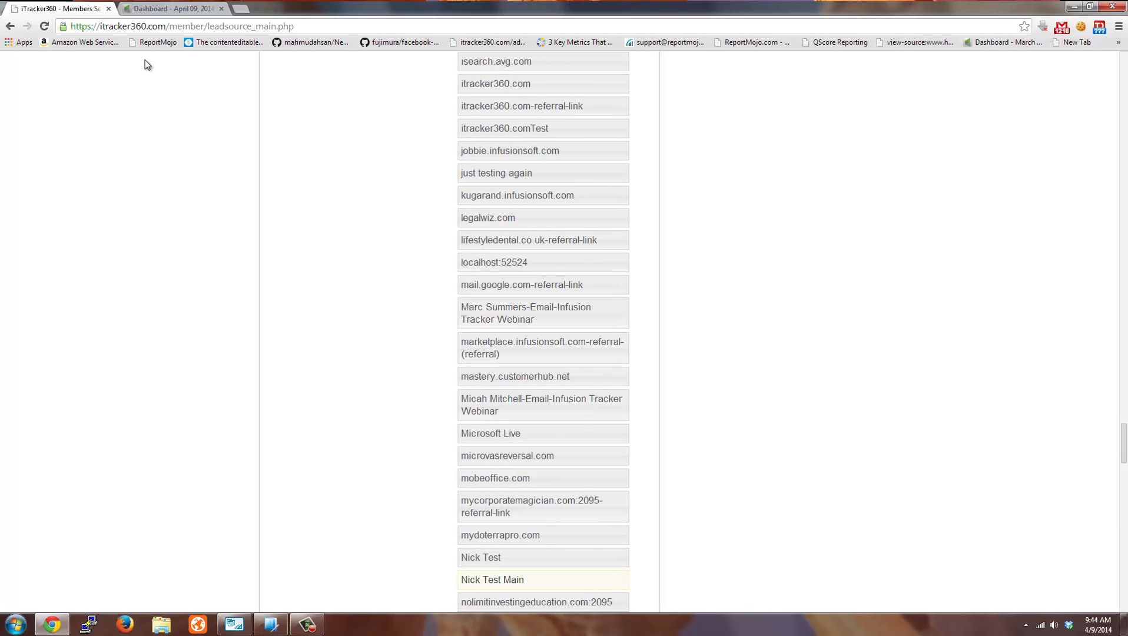
left_click(163, 10)
mouse_move(346, 71)
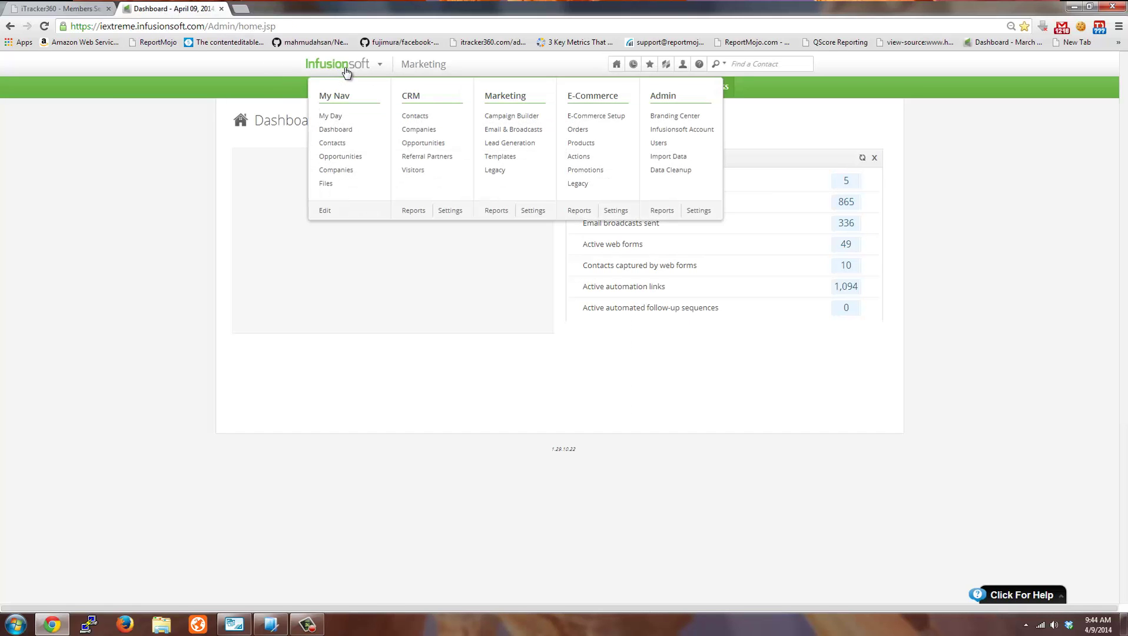
left_click(530, 211)
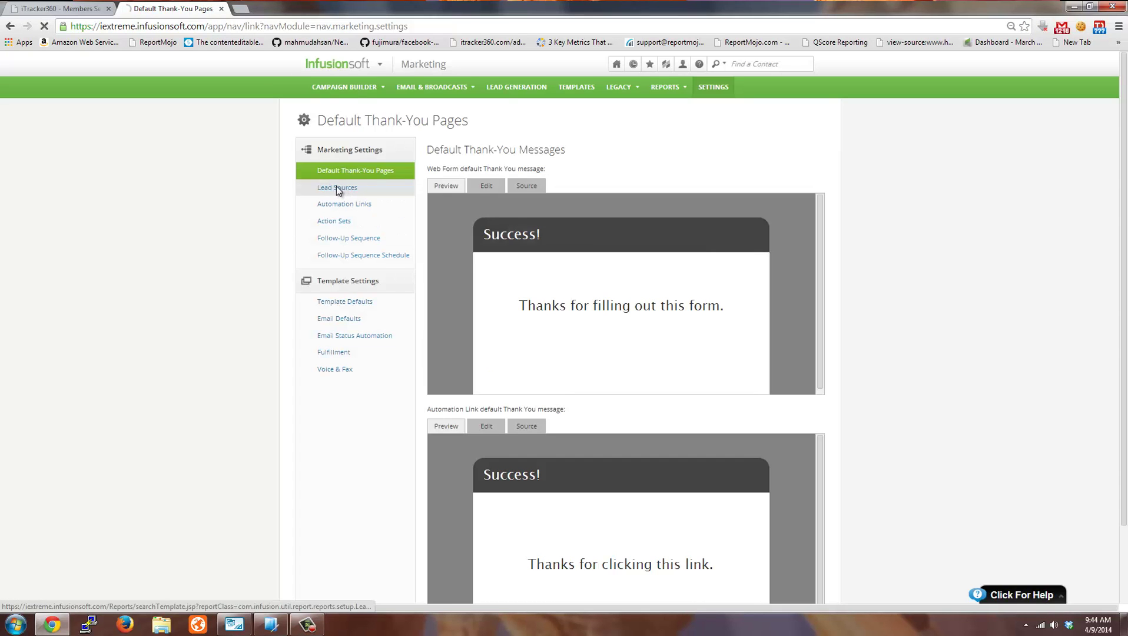
left_click(338, 189)
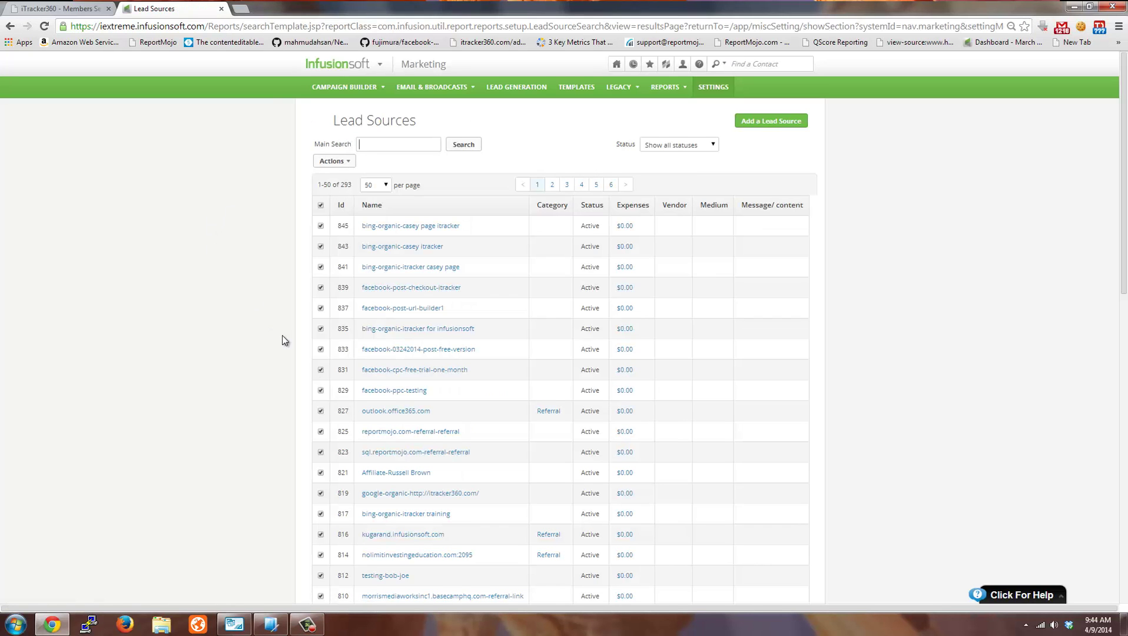
Step: Open the facebook-ppc-testing lead source, set its description to "Main Leadsource" and save it
left_click_drag(450, 395, 365, 398)
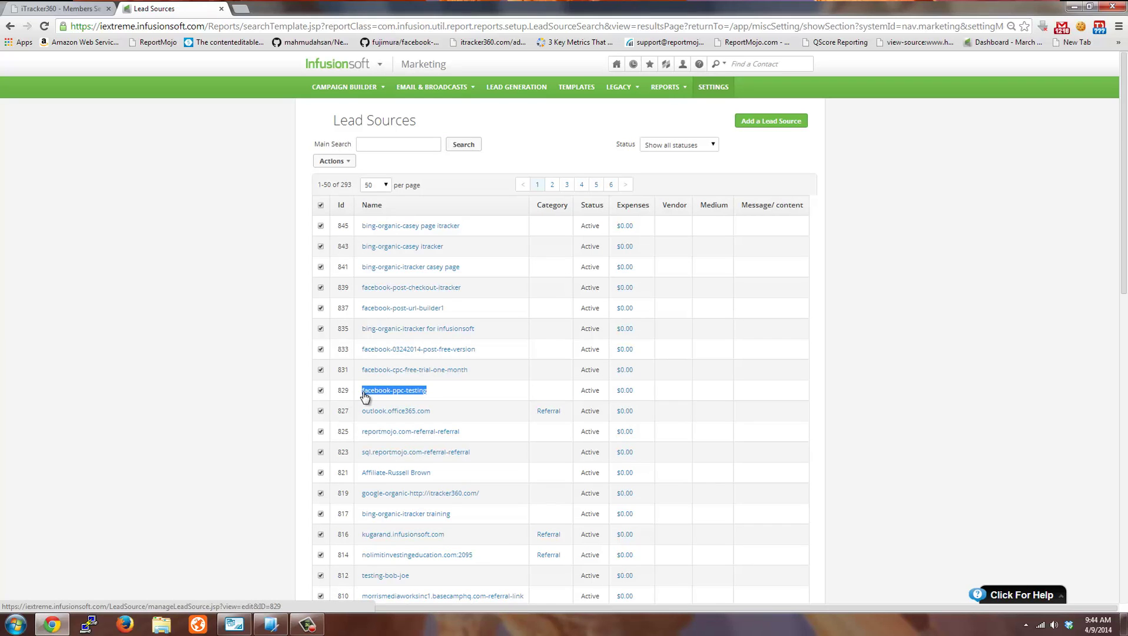
left_click(397, 391)
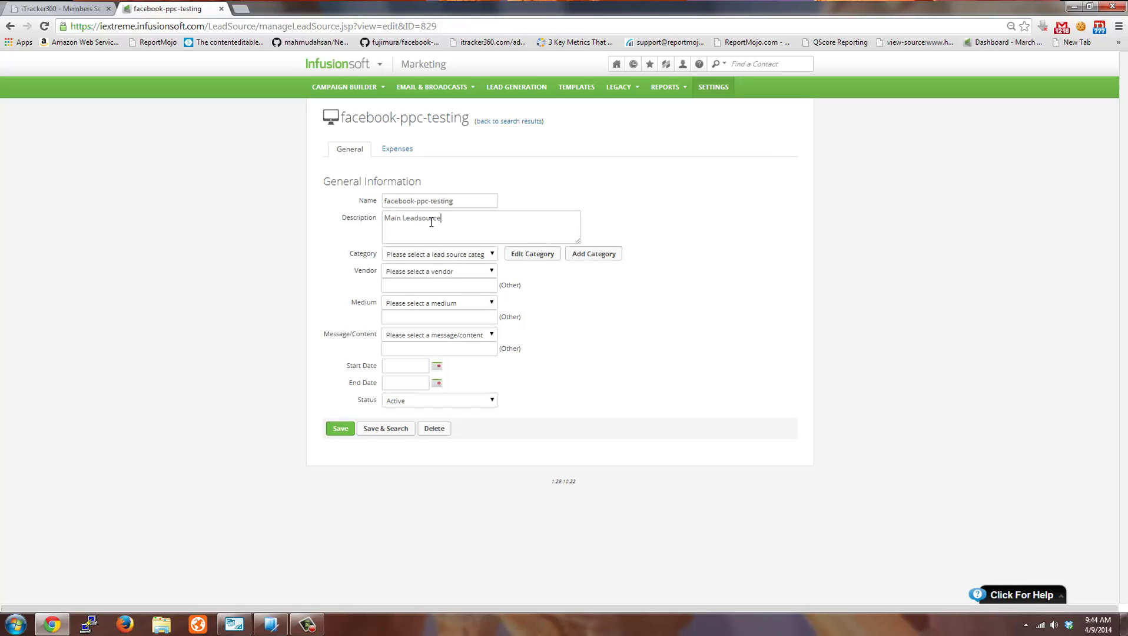
left_click_drag(464, 230, 394, 207)
left_click(344, 429)
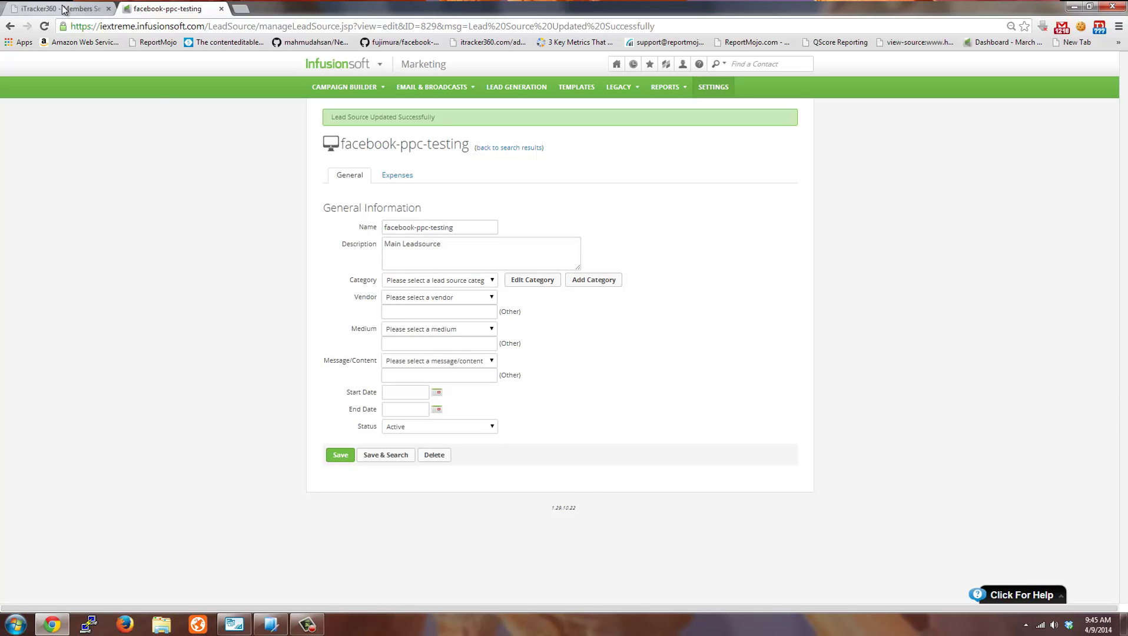
Step: Switch back to iTracker360 and download the Infusionsoft leadsources
left_click(64, 10)
scroll(213, 233, "down", 15)
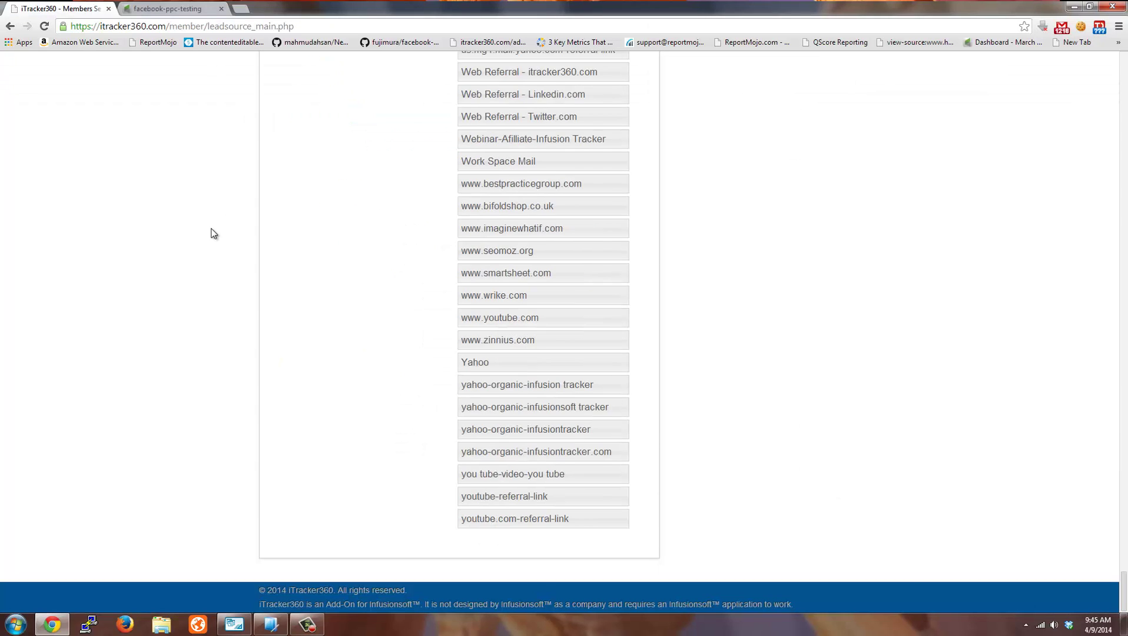
scroll(213, 227, "up", 15)
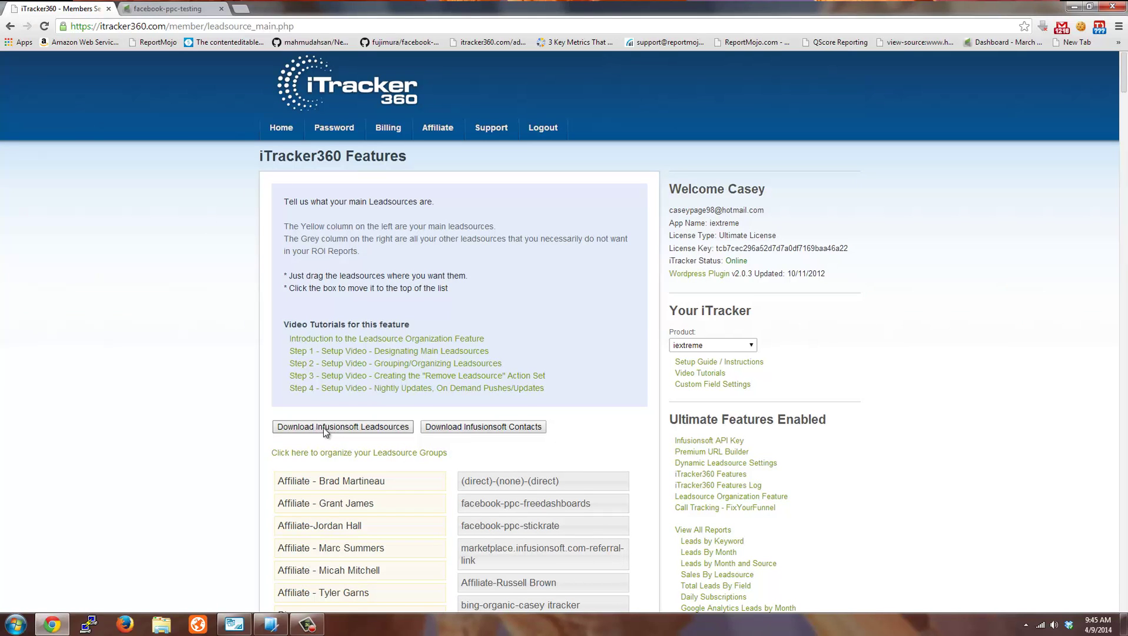
left_click(367, 431)
Step: Find facebook-ppc-testing among the other leadsources and move it to the top of that column
scroll(533, 448, "down", 4)
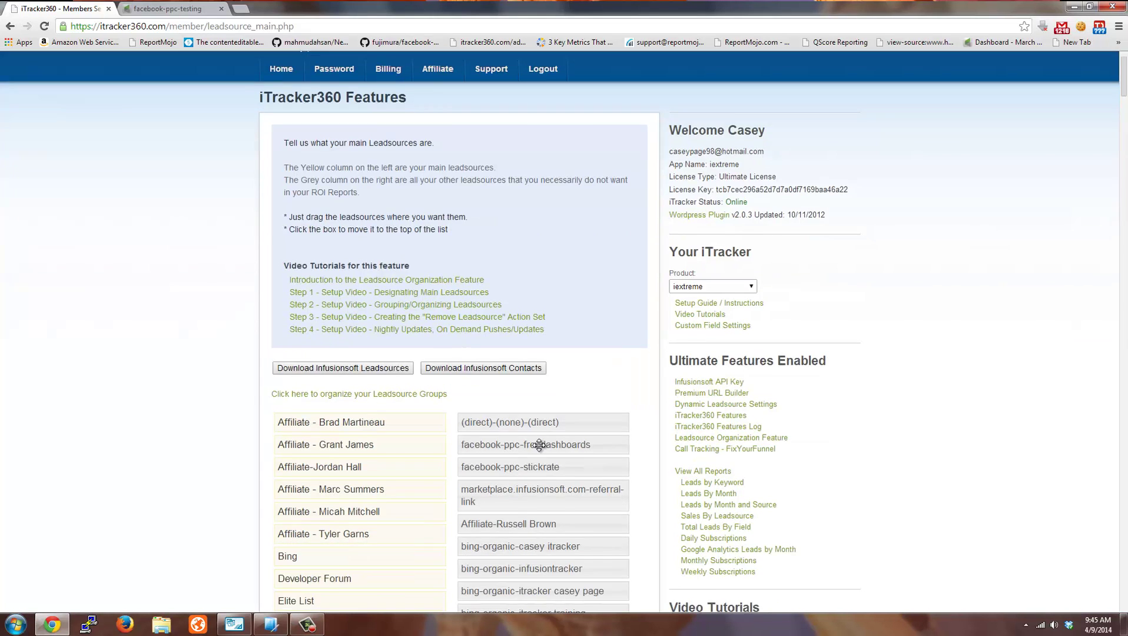
scroll(534, 344, "down", 10)
scroll(546, 321, "up", 4)
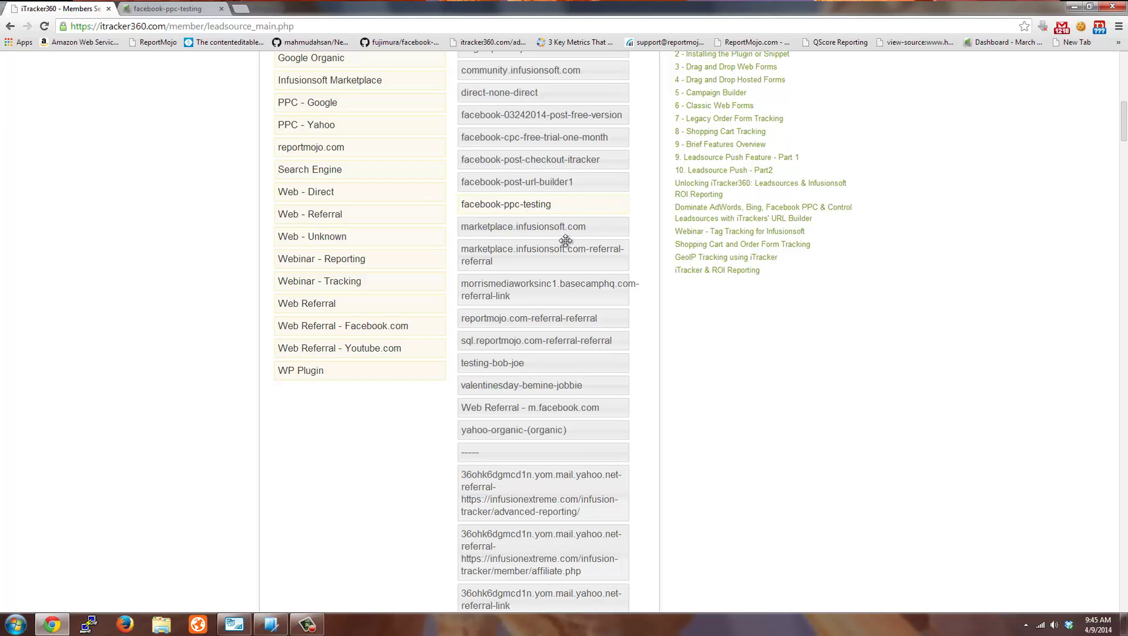
scroll(581, 389, "down", 5)
scroll(573, 460, "up", 6)
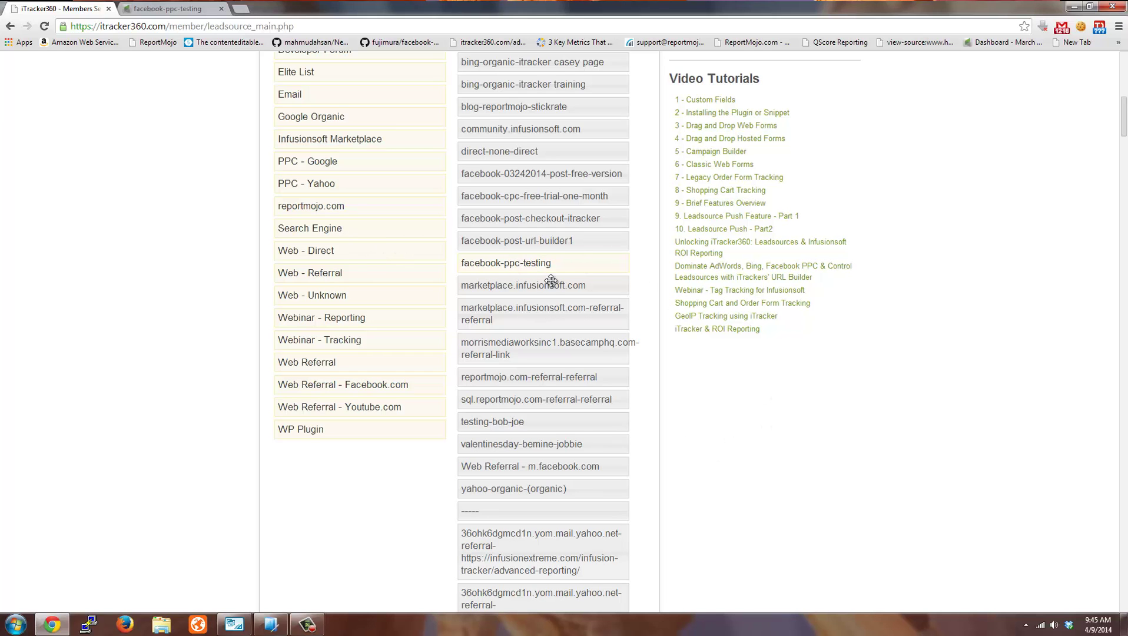
scroll(565, 354, "down", 15)
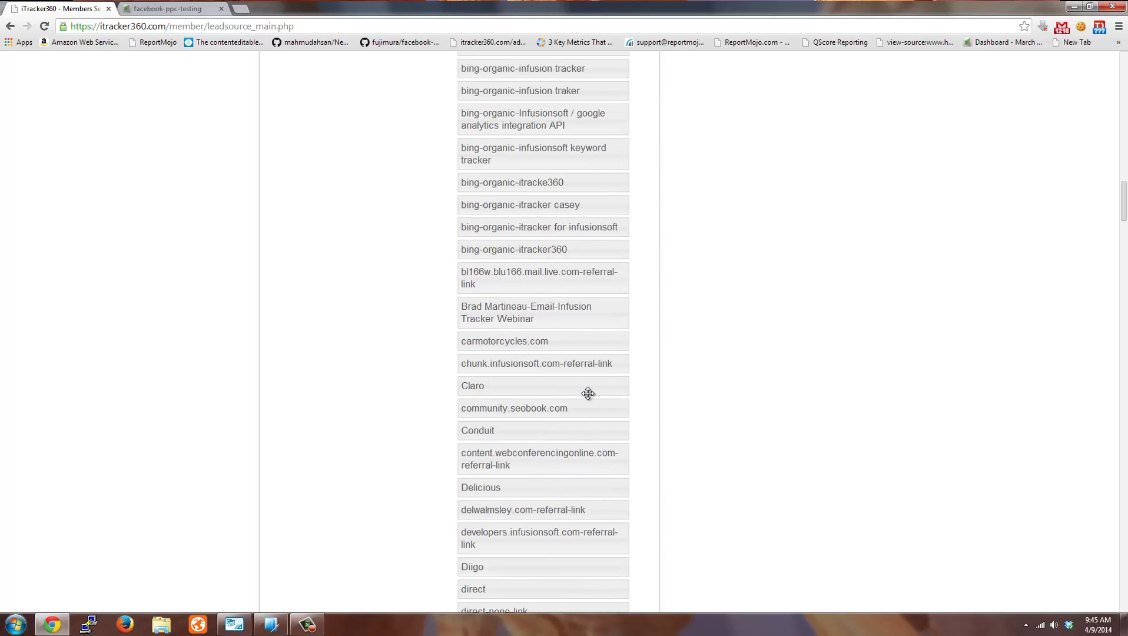
scroll(583, 395, "up", 10)
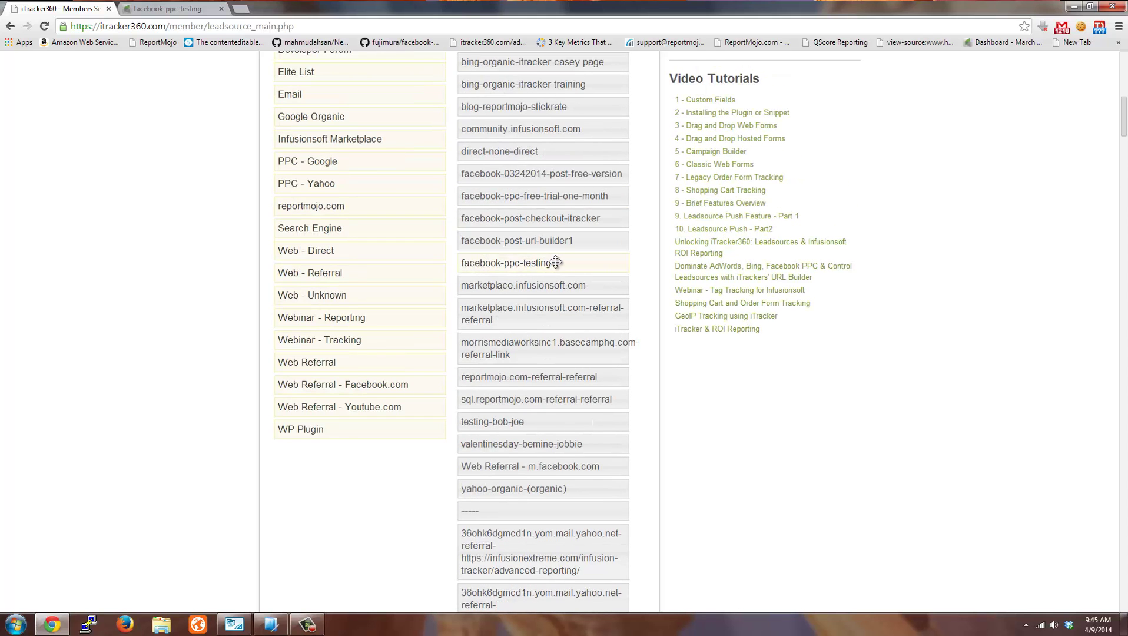
scroll(615, 277, "up", 2)
left_click(570, 383)
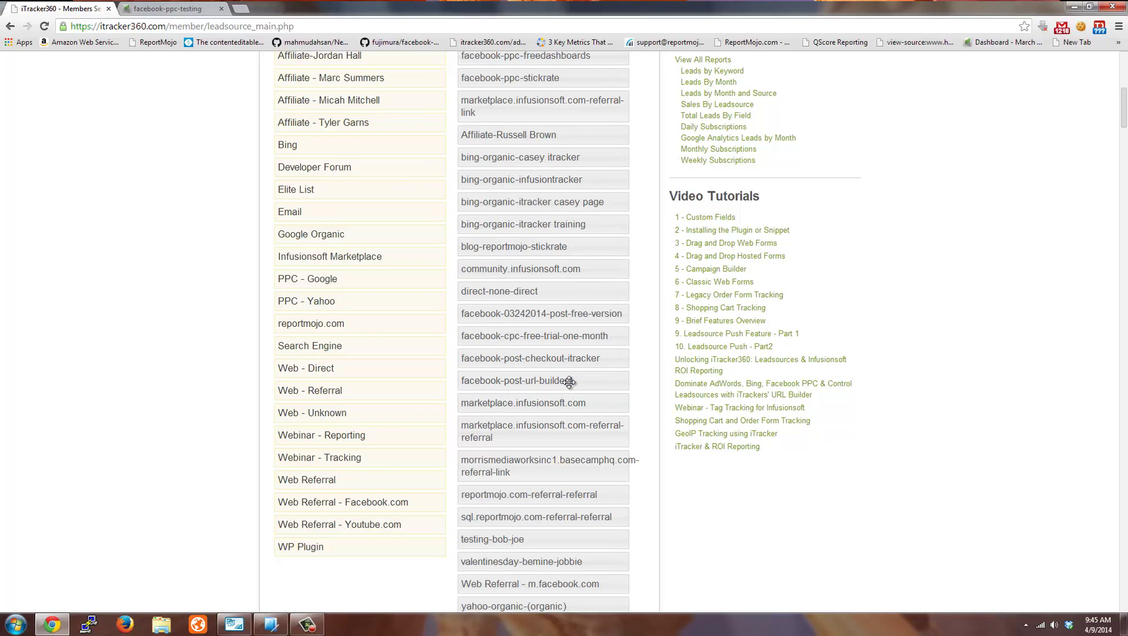
Step: Move facebook-ppc-testing into the main leadsources column and check its place in the list
scroll(570, 387, "up", 3)
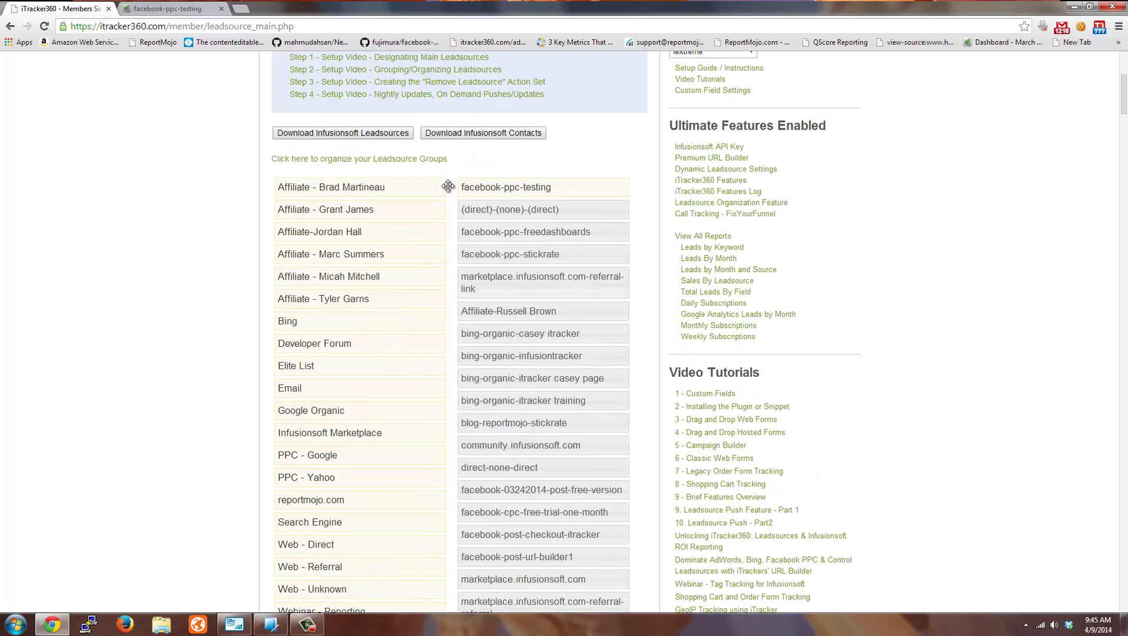
left_click_drag(486, 185, 356, 208)
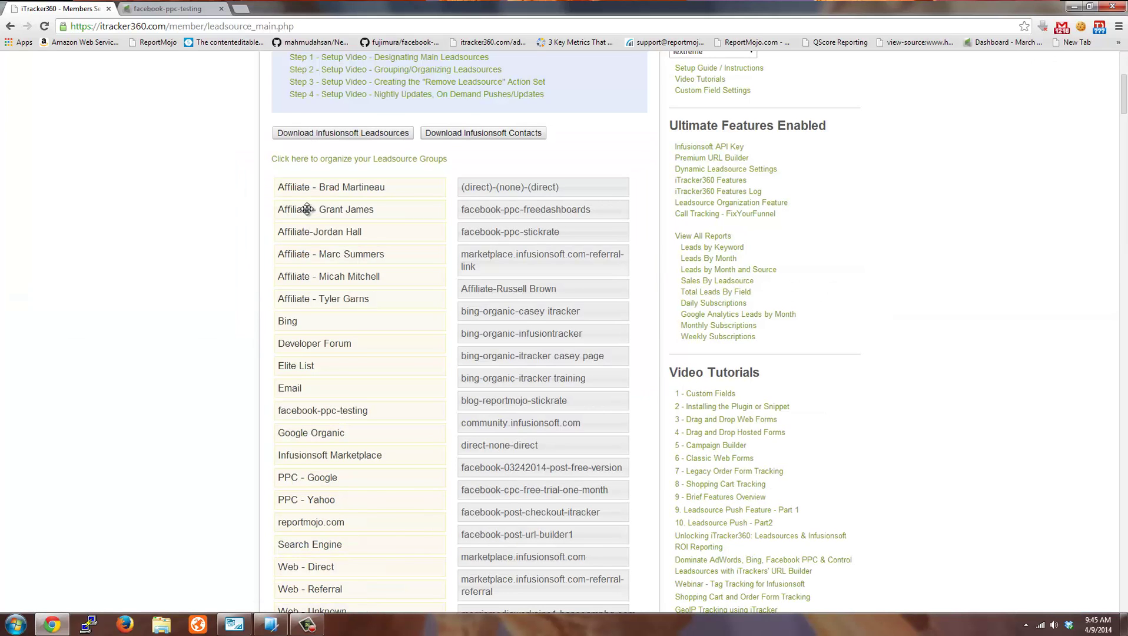
scroll(314, 377, "down", 2)
scroll(318, 382, "down", 3)
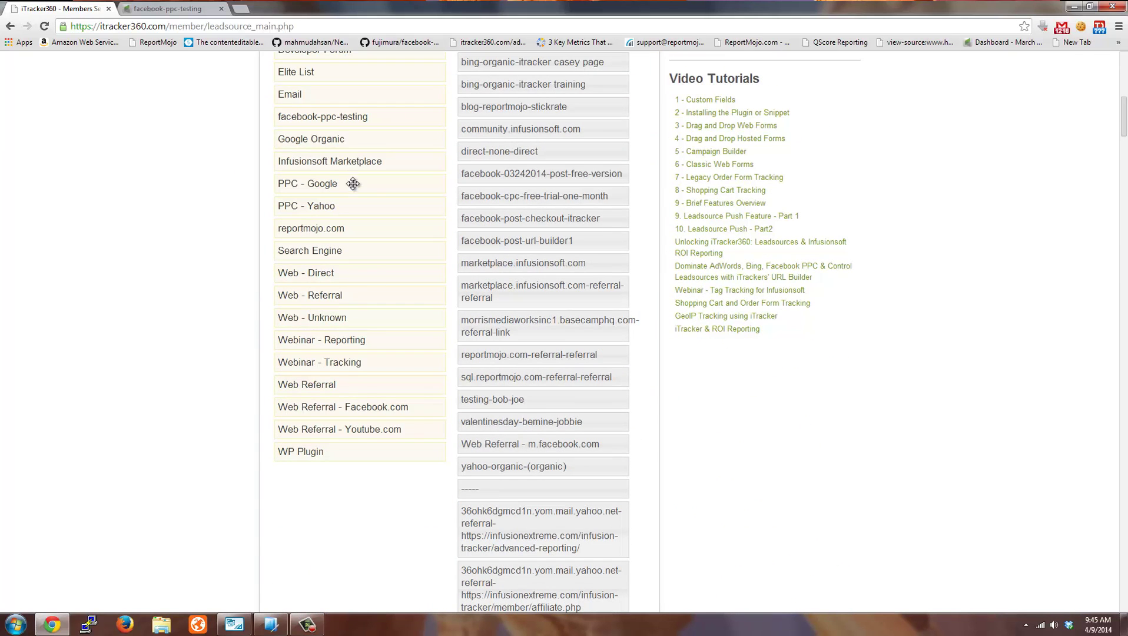
scroll(351, 242, "up", 2)
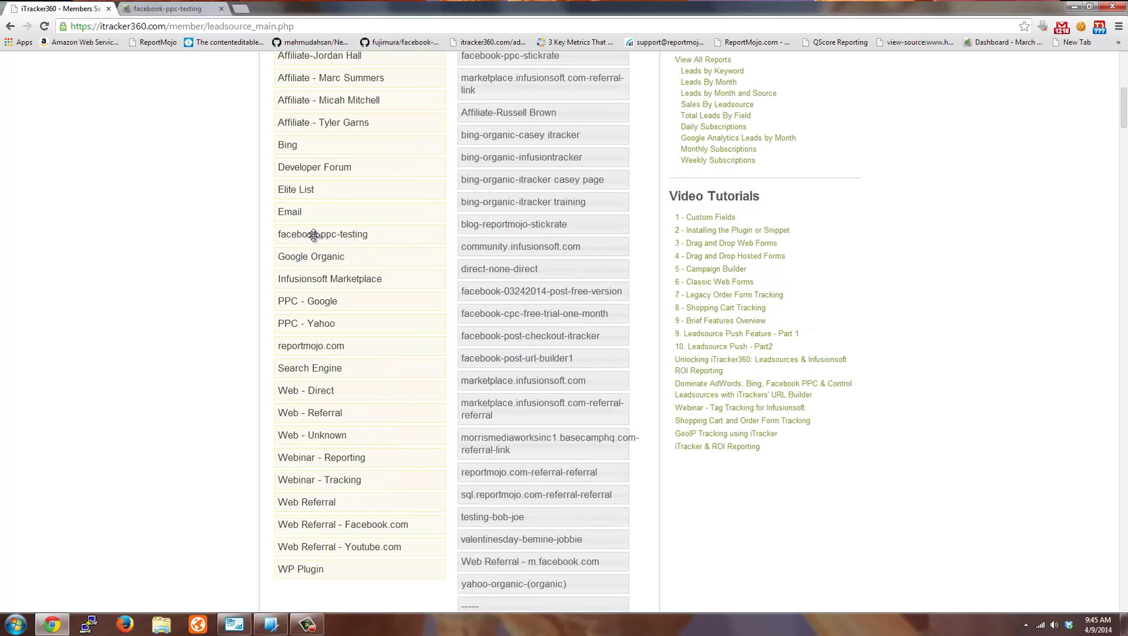
Step: Move facebook-ppc-testing and reportmojo.com from the main leadsources back into the other leadsources column
left_click_drag(308, 236, 468, 224)
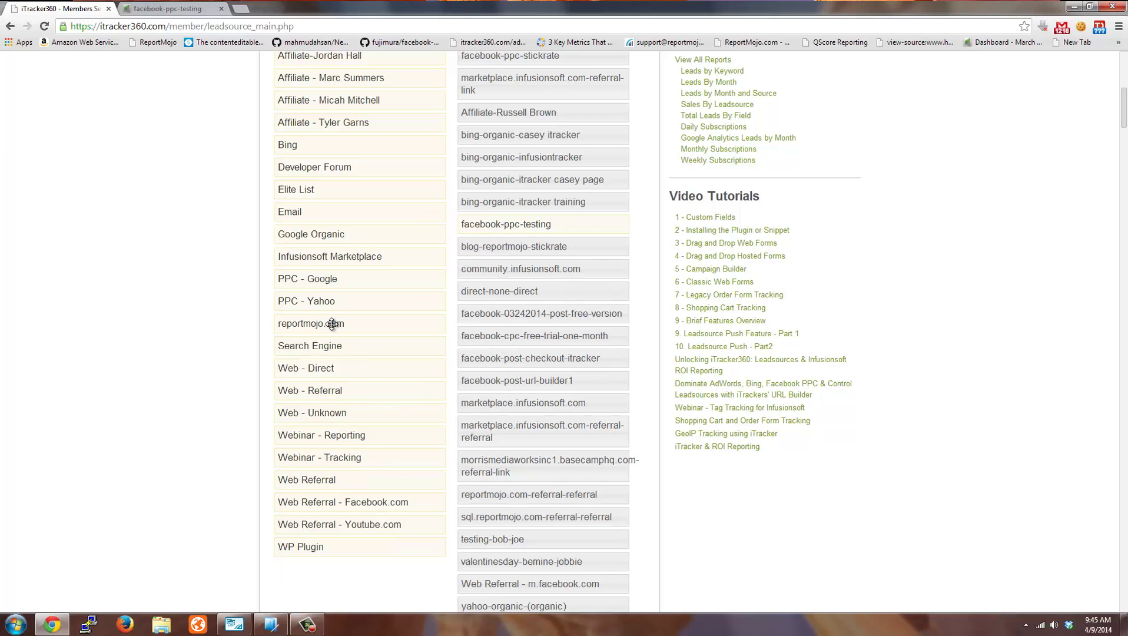
left_click_drag(330, 322, 563, 349)
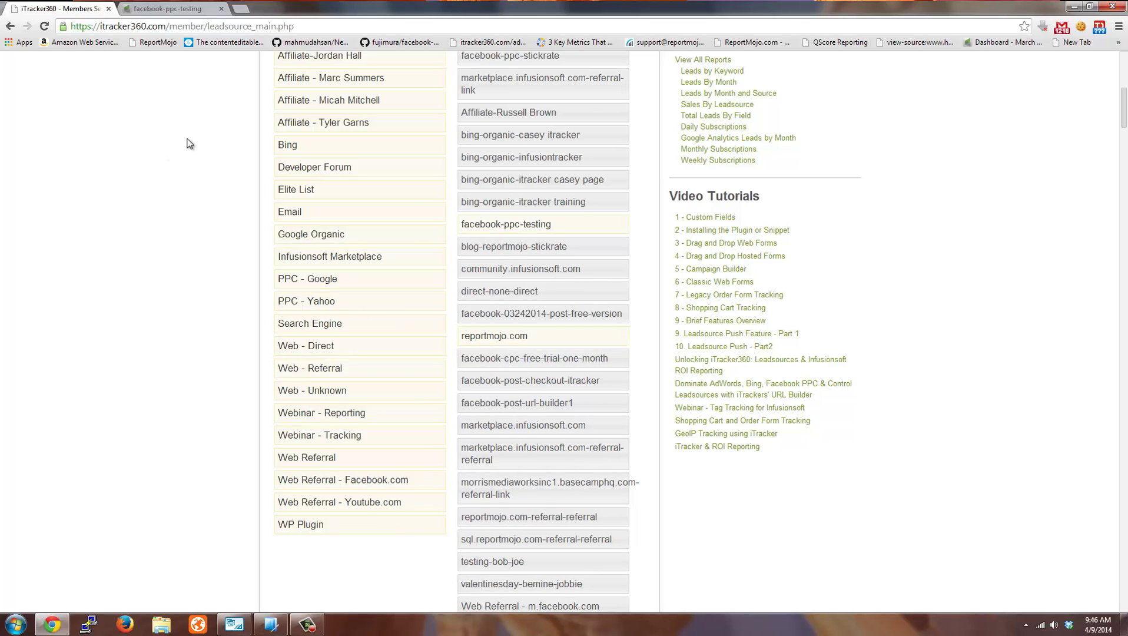
Step: View the Lead Sources list in Infusionsoft again and switch back to the iTracker360 leadsource organization page
scroll(360, 255, "up", 4)
left_click(192, 13)
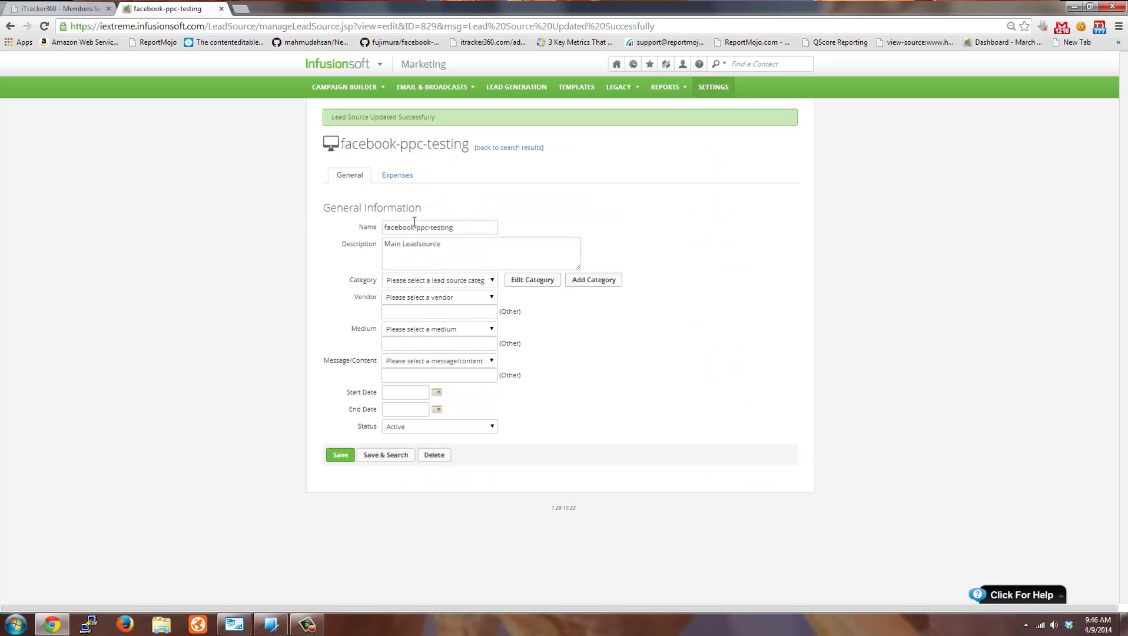
left_click(498, 148)
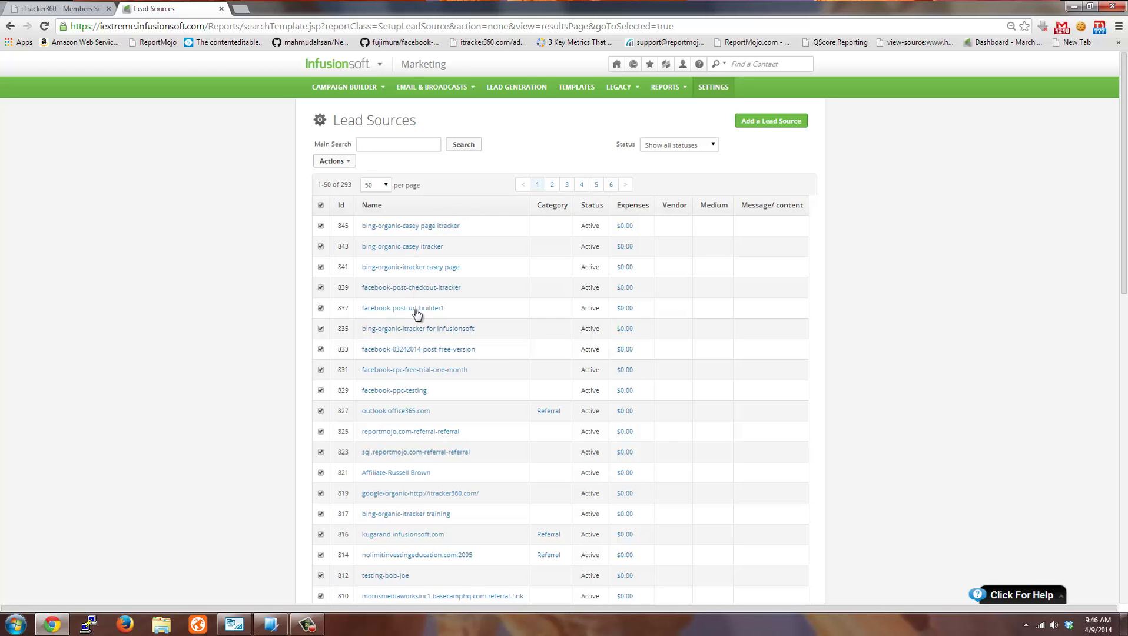
left_click(59, 9)
scroll(336, 320, "down", 2)
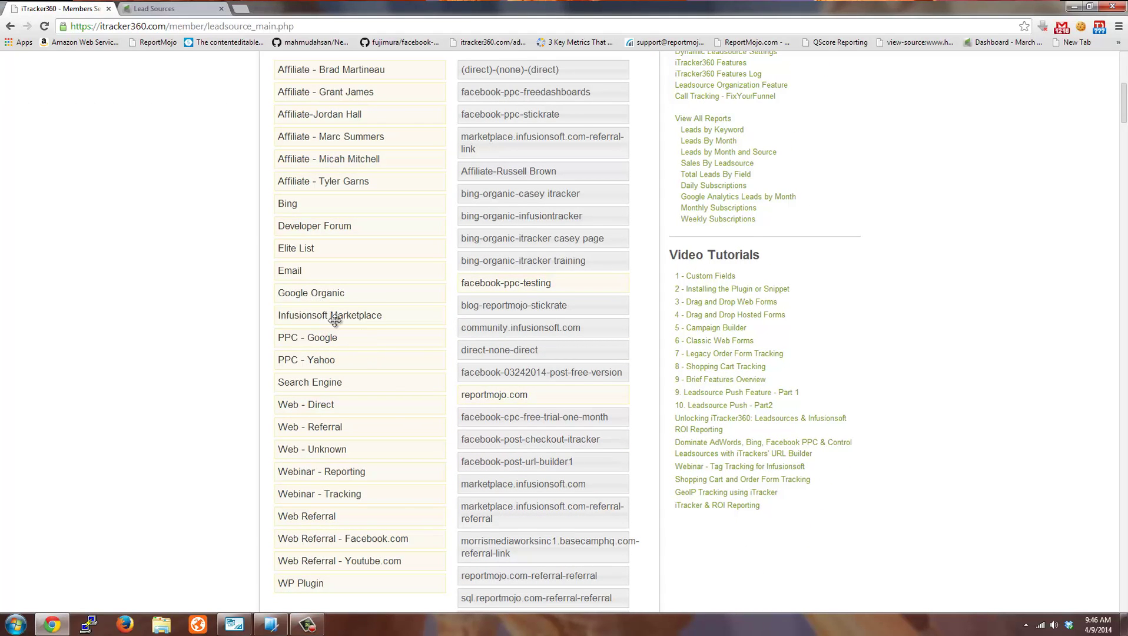
Step: Start a new lead source in Infusionsoft with the name Infusionsoft Marketplace and the description Main Leadsource
left_click(171, 8)
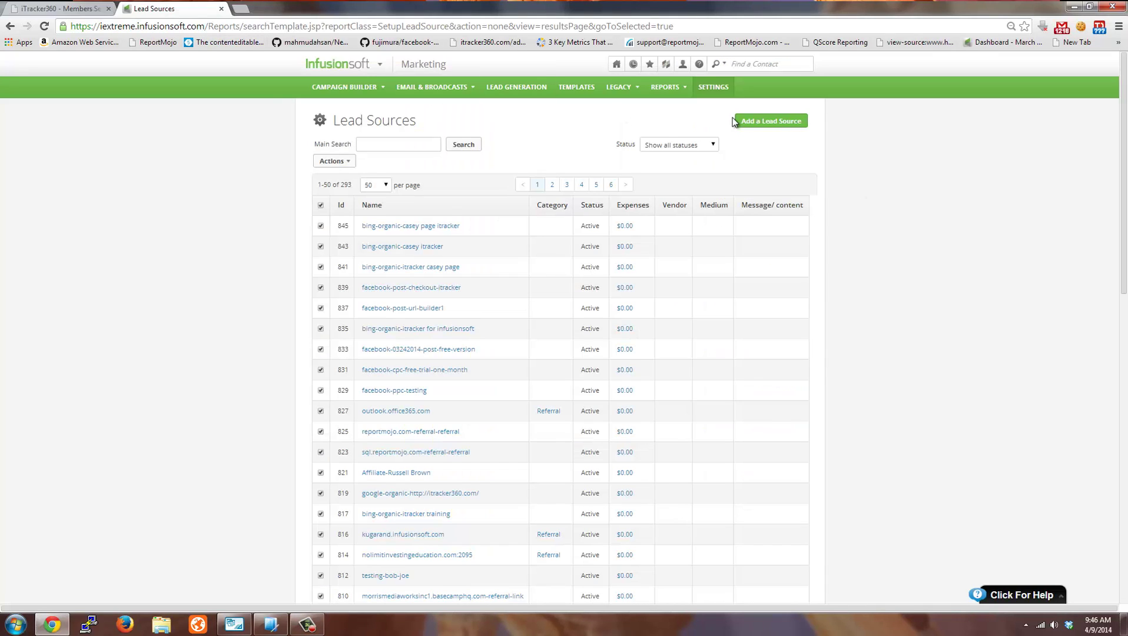
left_click(769, 120)
left_click(418, 202)
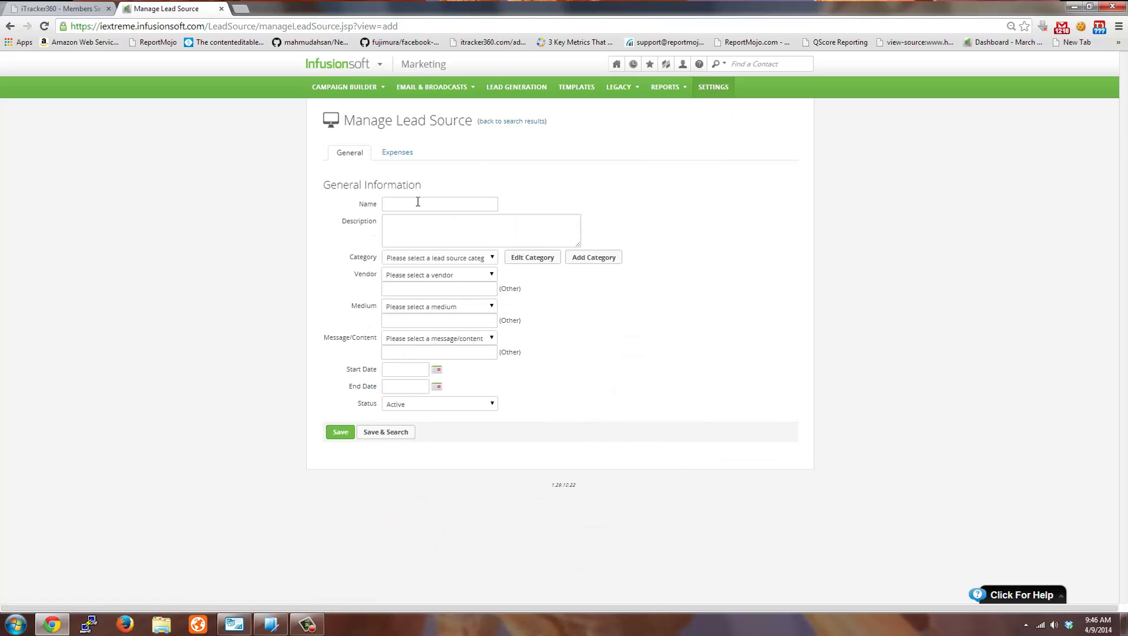
type("Infus")
key("Down")
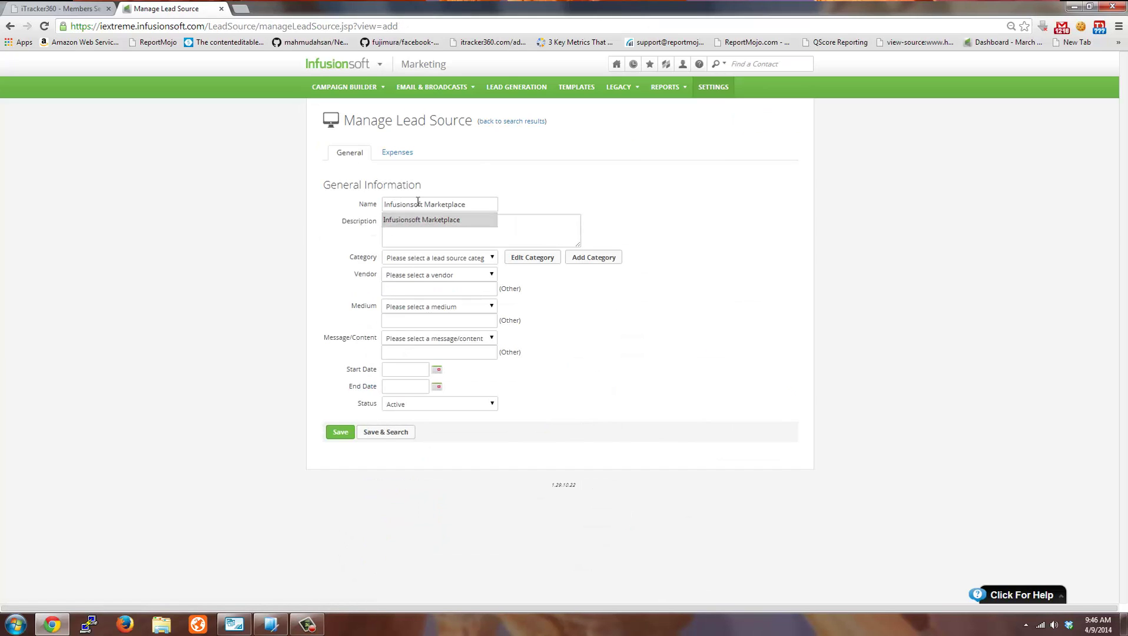
key("Tab")
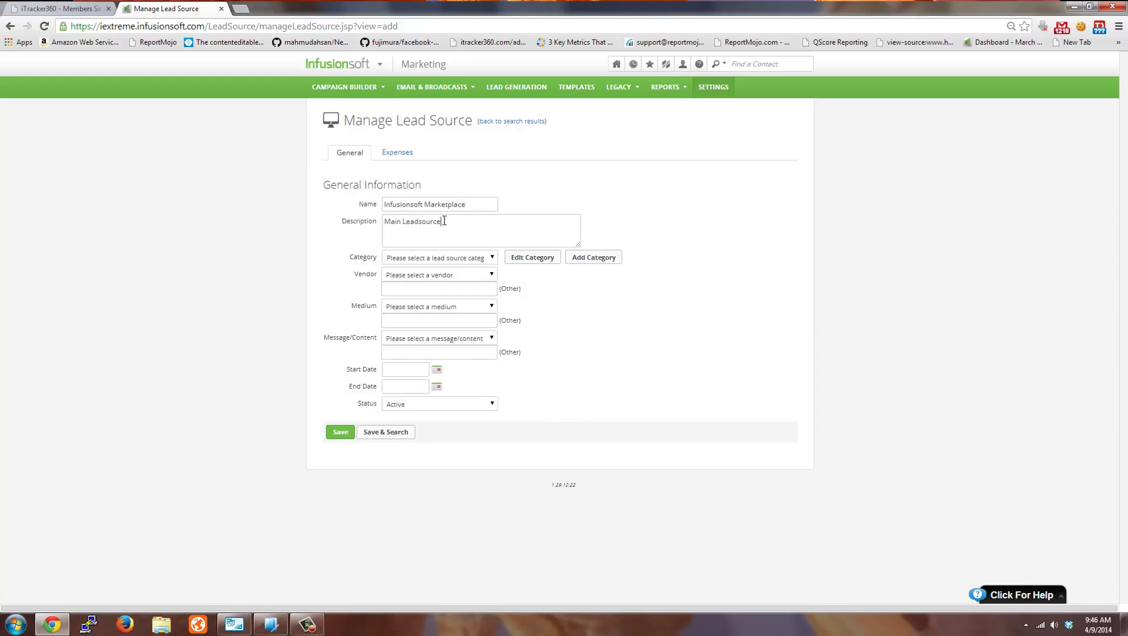
left_click_drag(451, 204, 382, 204)
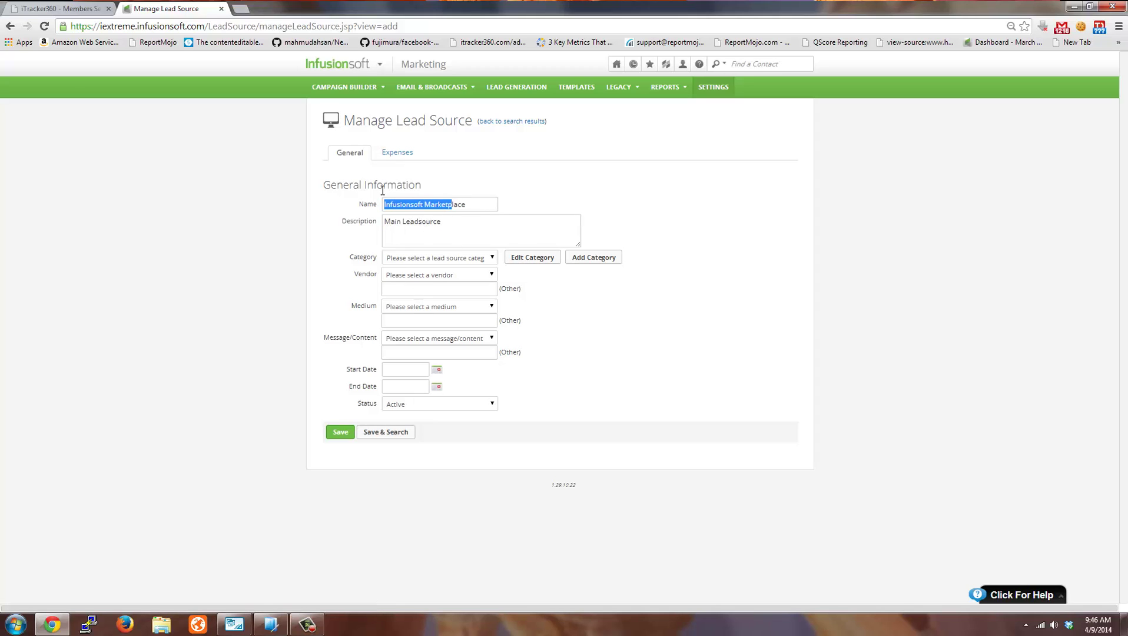
left_click(462, 234)
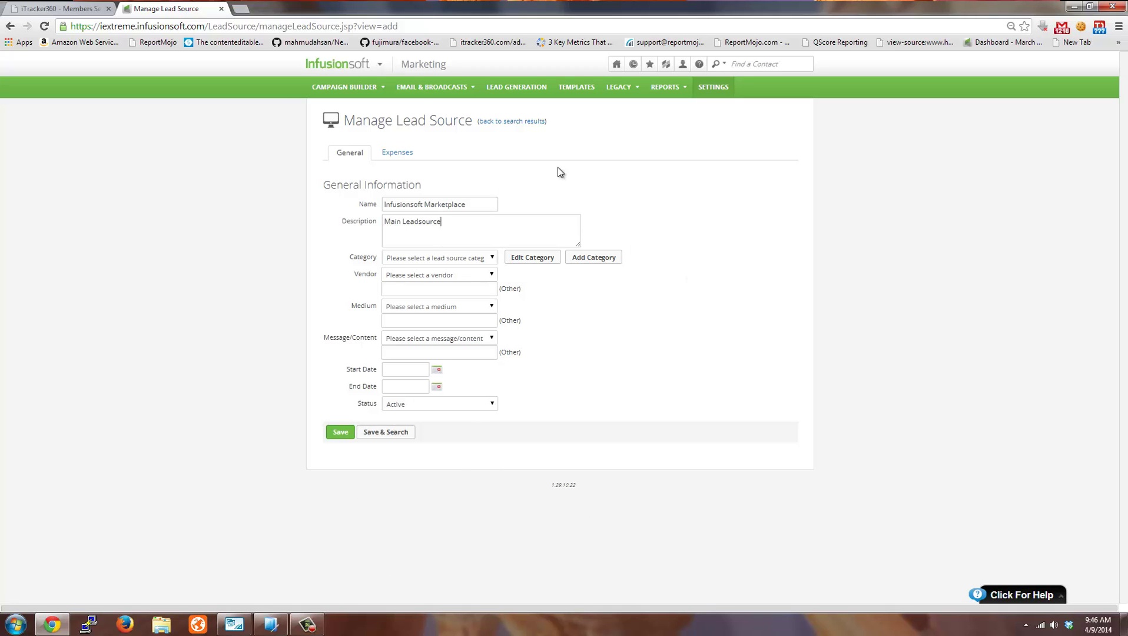
triple_click(477, 211)
left_click(426, 244)
triple_click(440, 203)
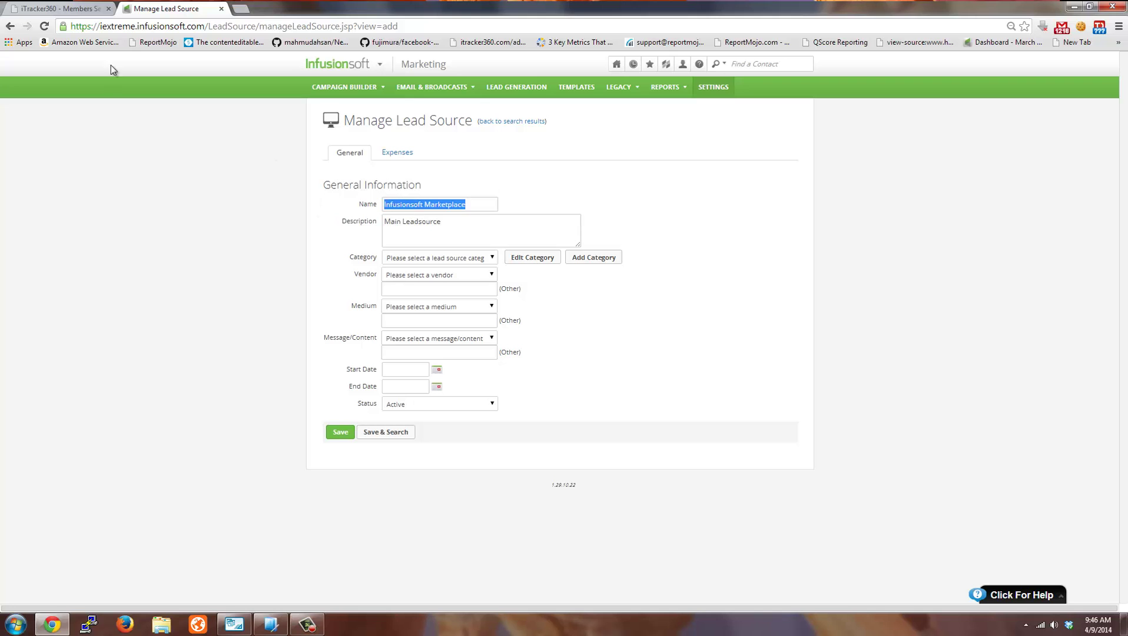
Step: Switch back to iTracker360 and move facebook-ppc-testing and reportmojo.com to the top of the other leadsources column
left_click(80, 15)
scroll(297, 300, "up", 4)
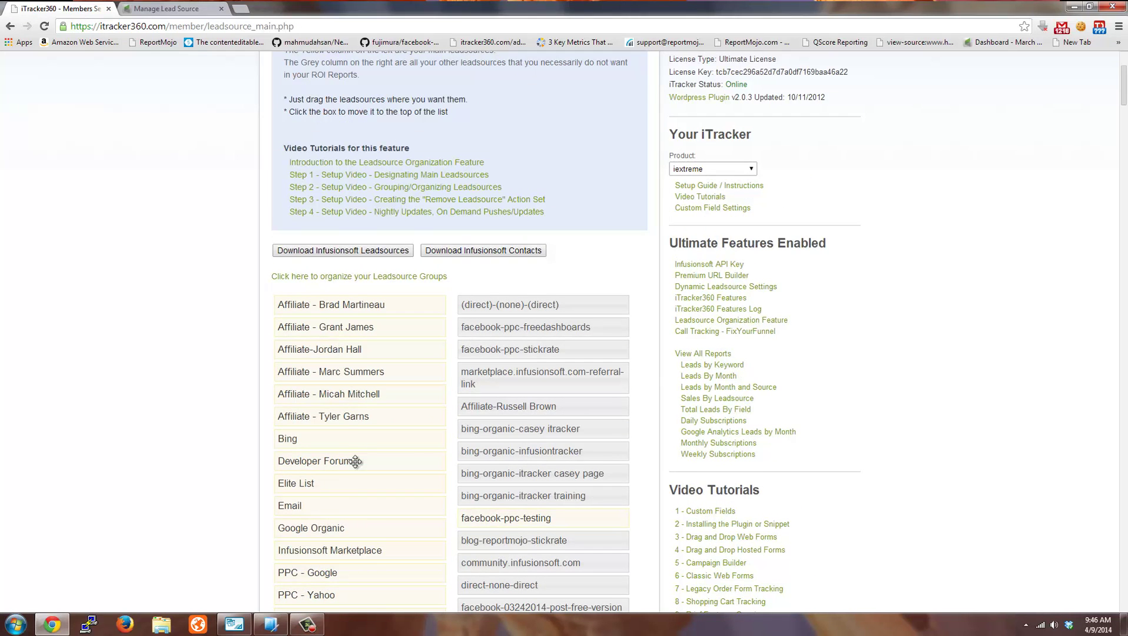
scroll(356, 458, "down", 5)
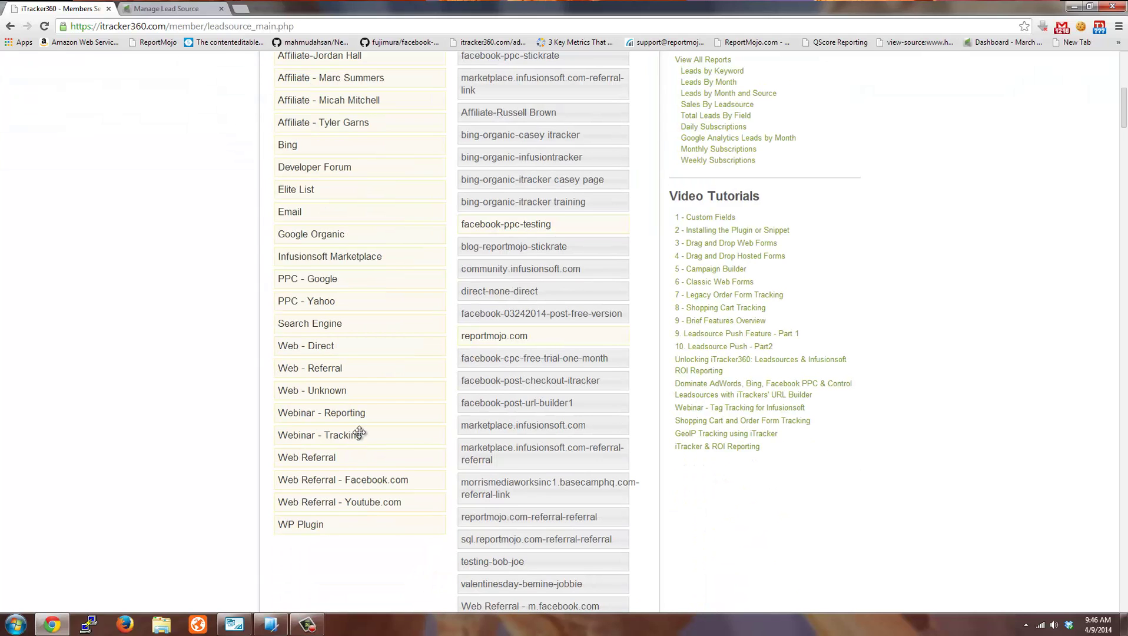
scroll(367, 449, "up", 3)
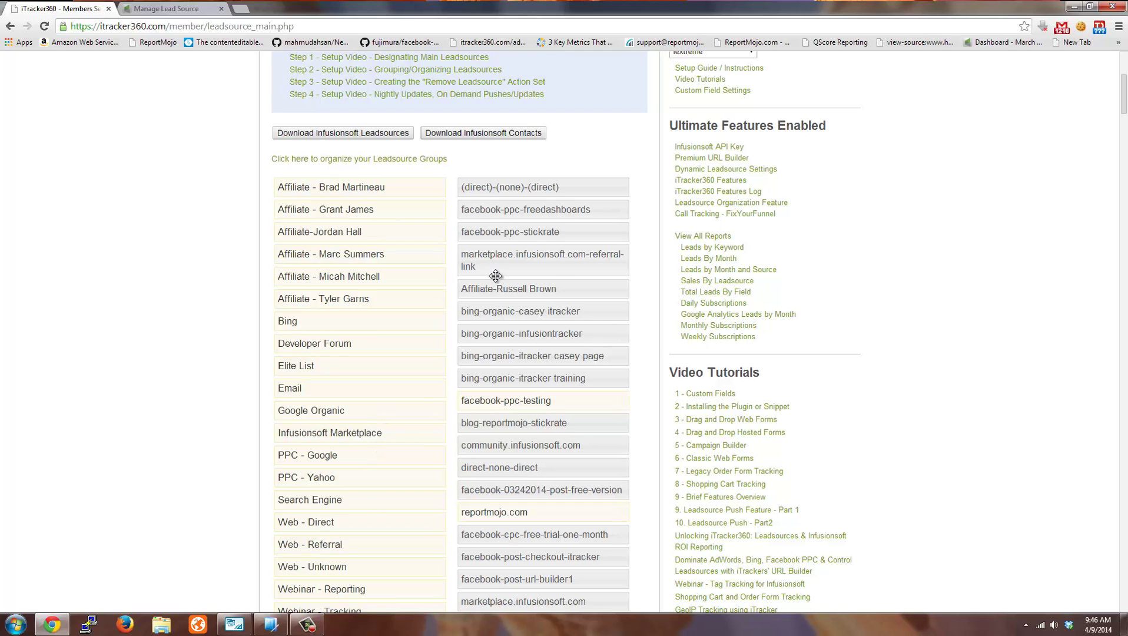
scroll(392, 457, "down", 3)
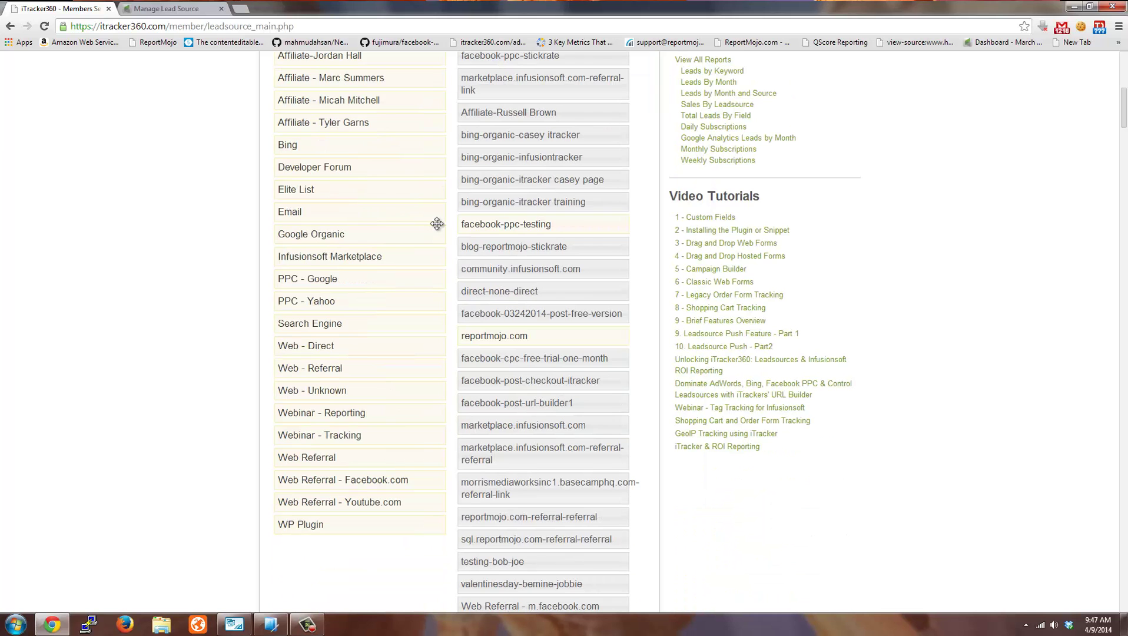
left_click(507, 225)
scroll(517, 242, "up", 6)
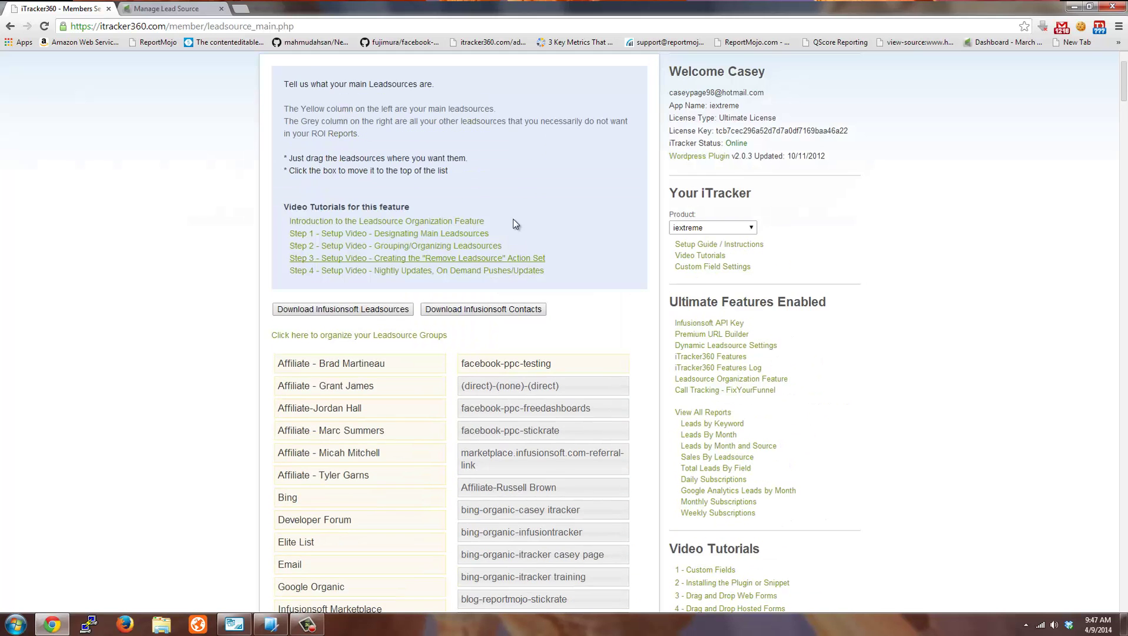
scroll(533, 398, "down", 5)
left_click(501, 395)
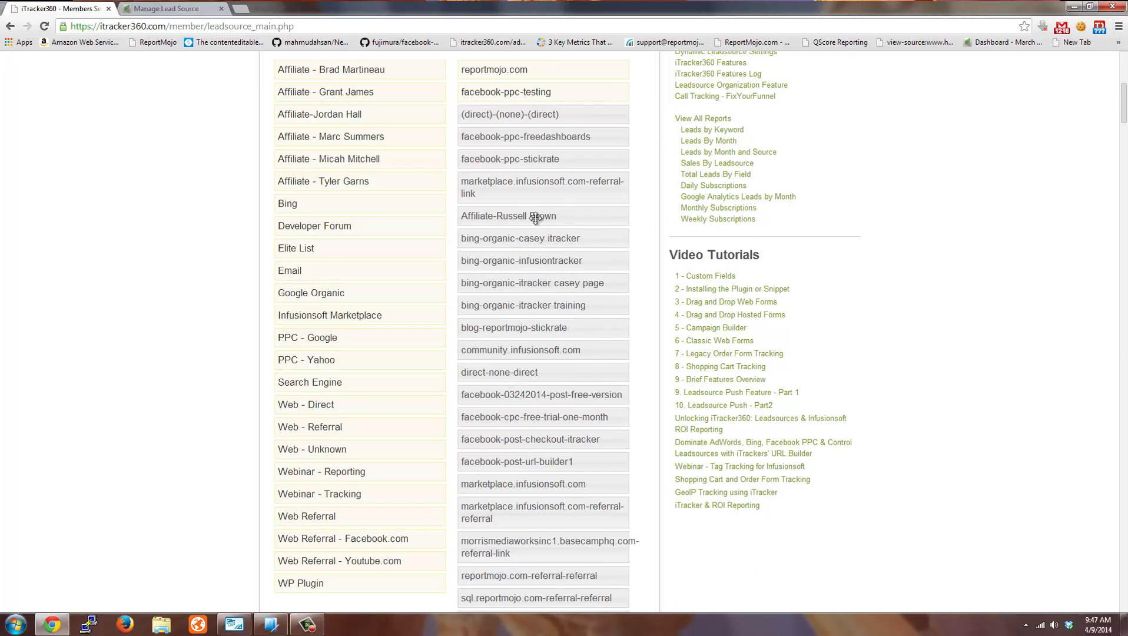
Step: Look through both leadsource columns and revisit the lead source form in Infusionsoft before returning to iTracker360
scroll(530, 218, "up", 3)
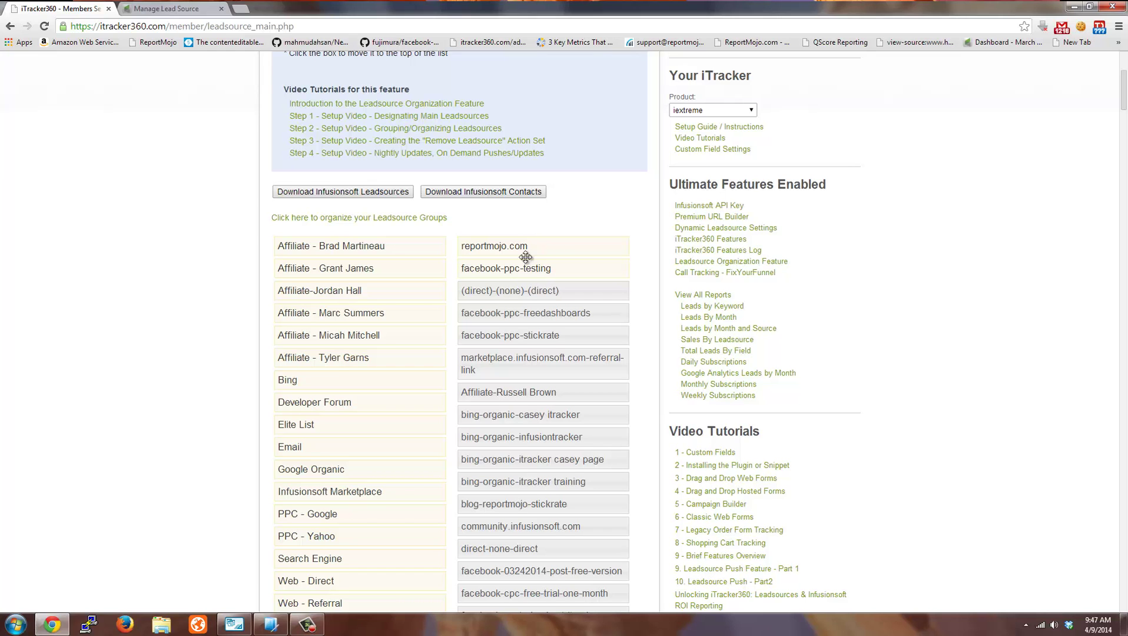
scroll(554, 259, "down", 4)
scroll(557, 268, "down", 5)
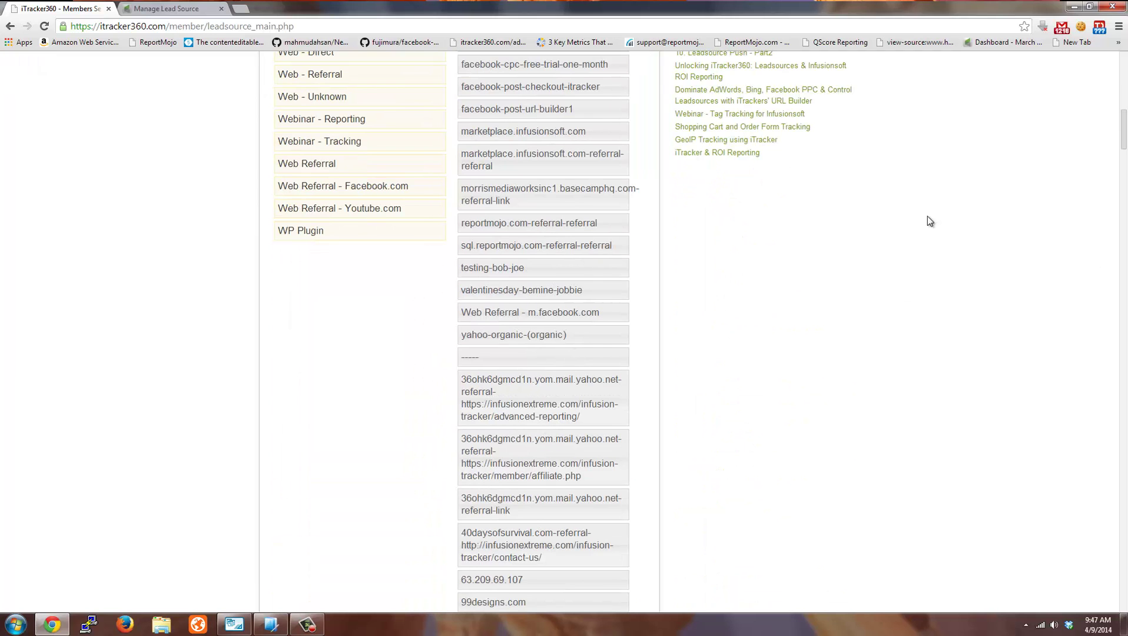
scroll(532, 419, "up", 10)
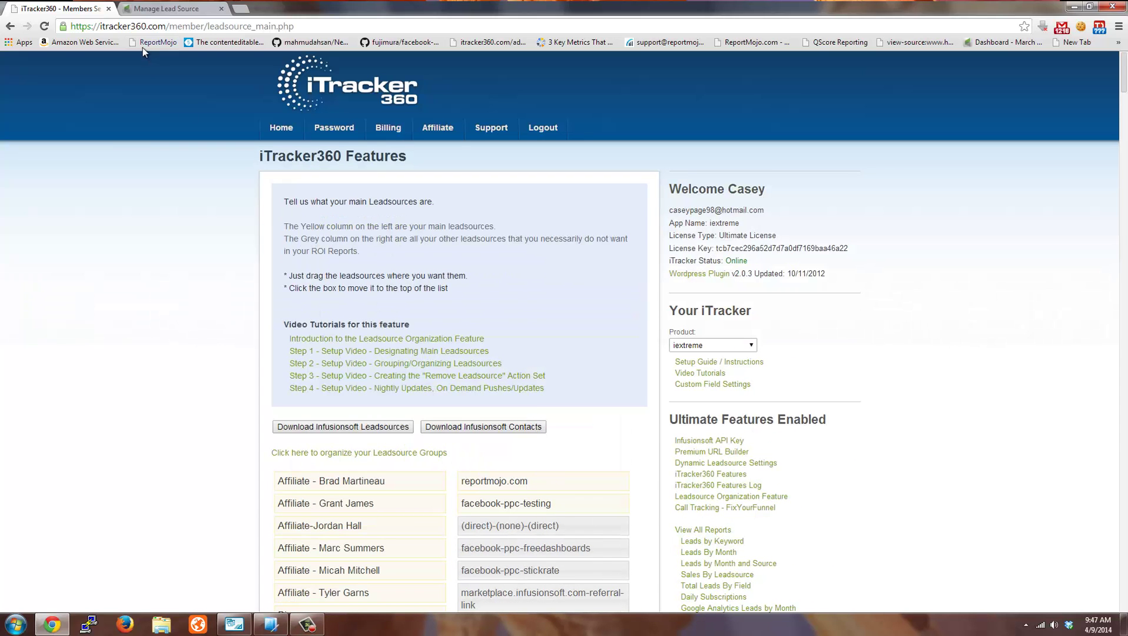
left_click(165, 9)
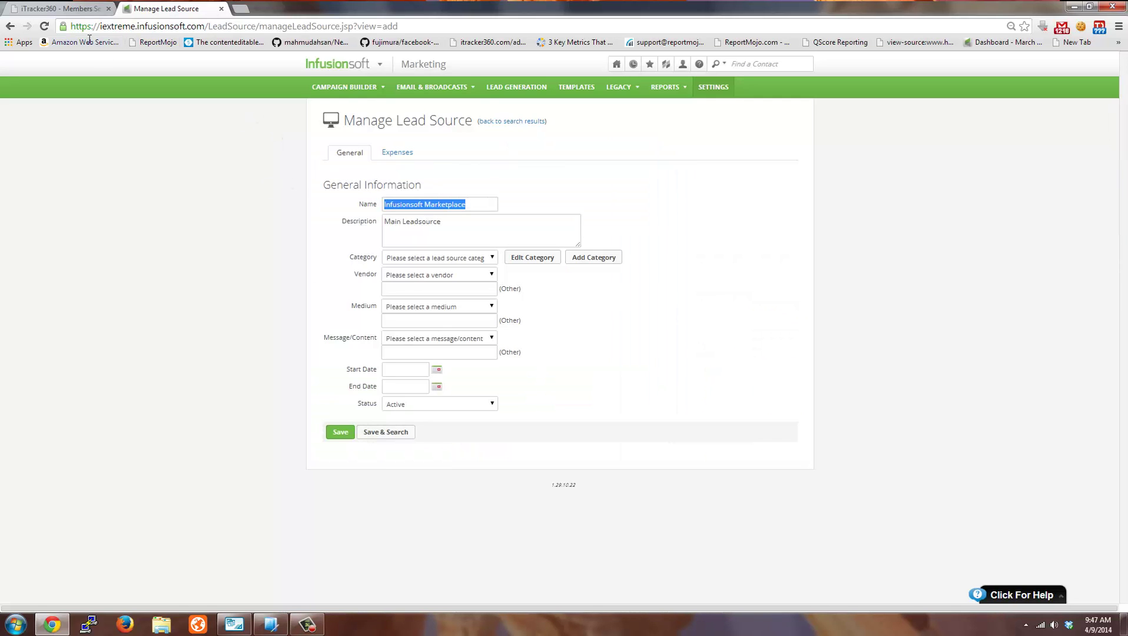
left_click(46, 9)
Step: Download the Infusionsoft leadsources into iTracker360 and check the refreshed main and other leadsources columns
scroll(518, 446, "down", 2)
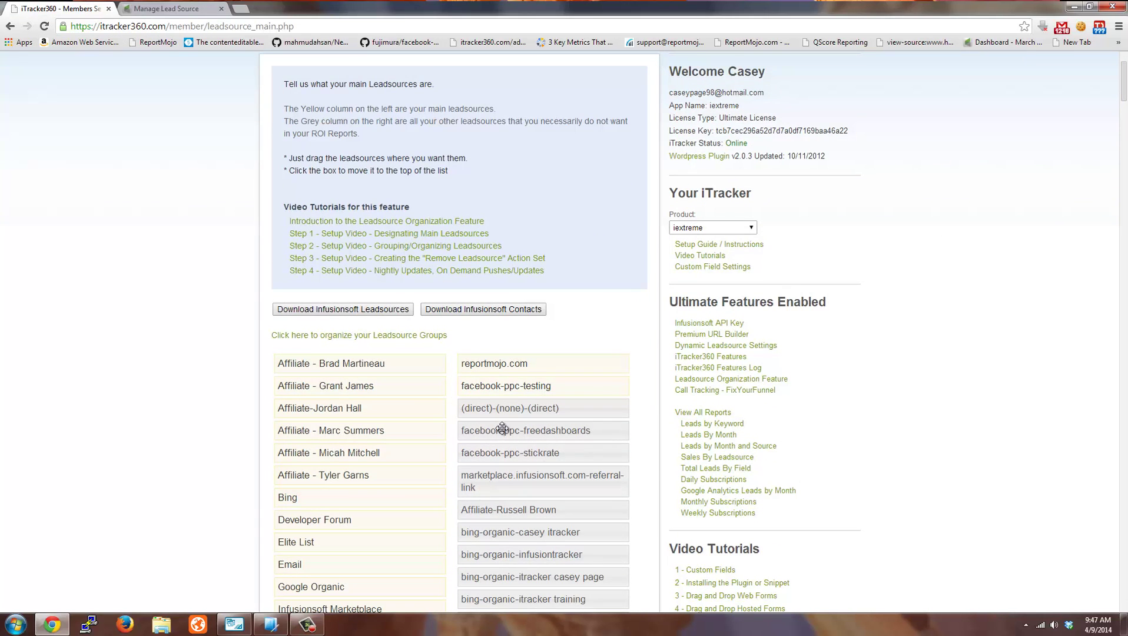
left_click(343, 313)
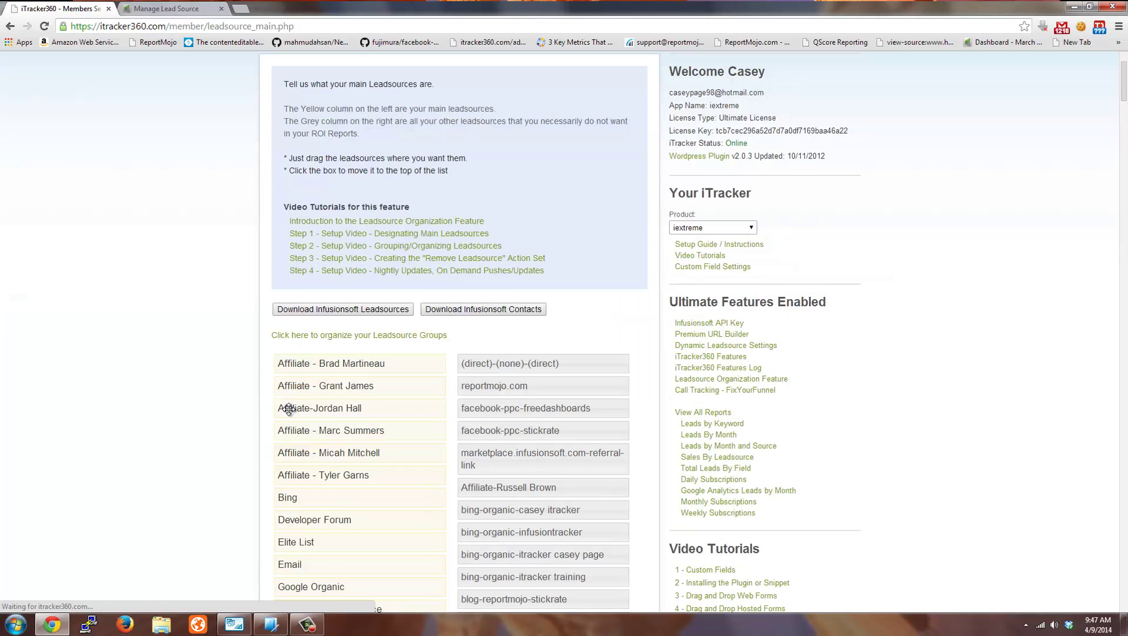
scroll(423, 419, "down", 5)
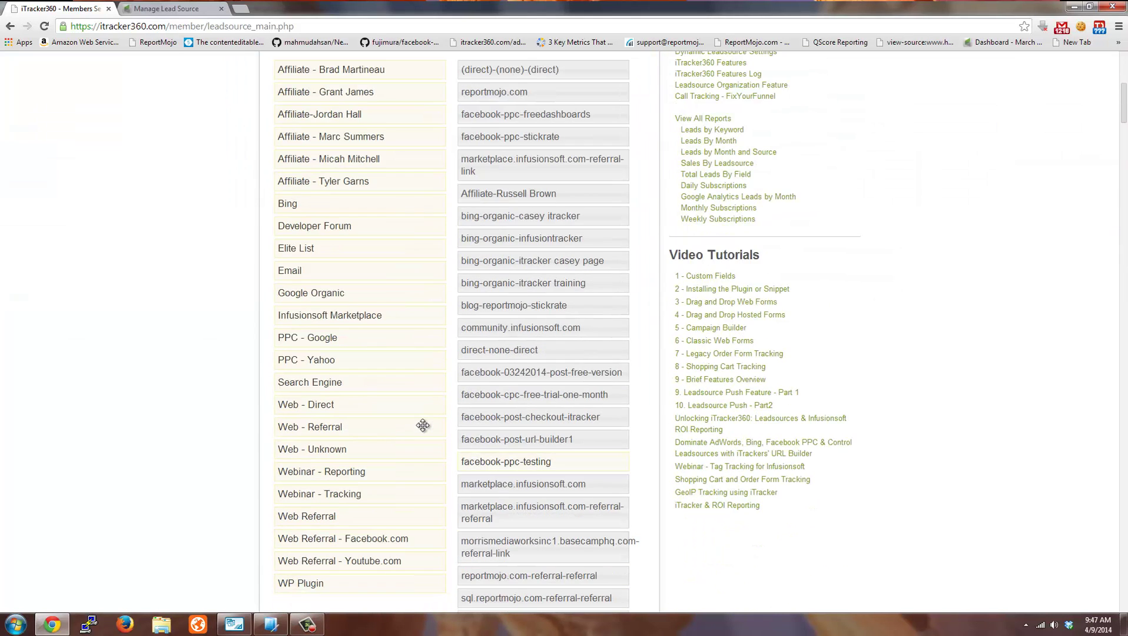